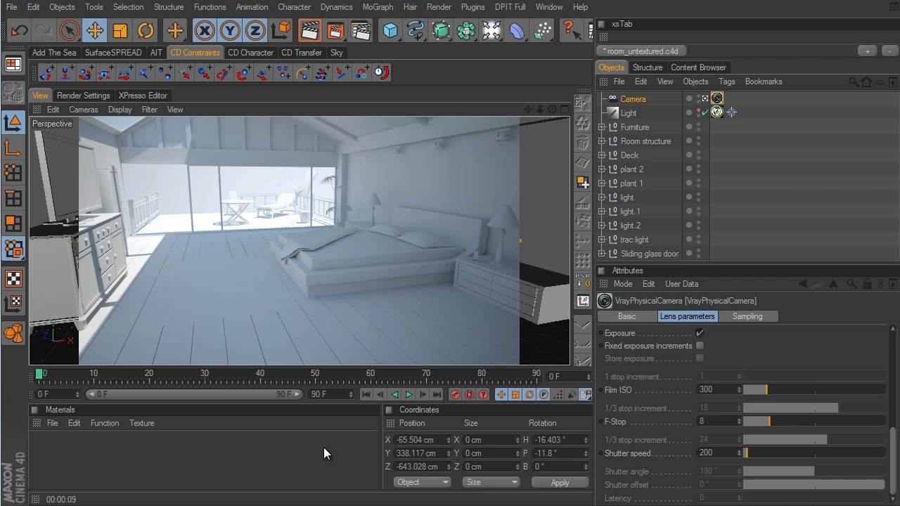
Step: Create a new VrayAdvancedMaterial, open it for editing and enlarge the editor until all of its layers are listed
click(53, 423)
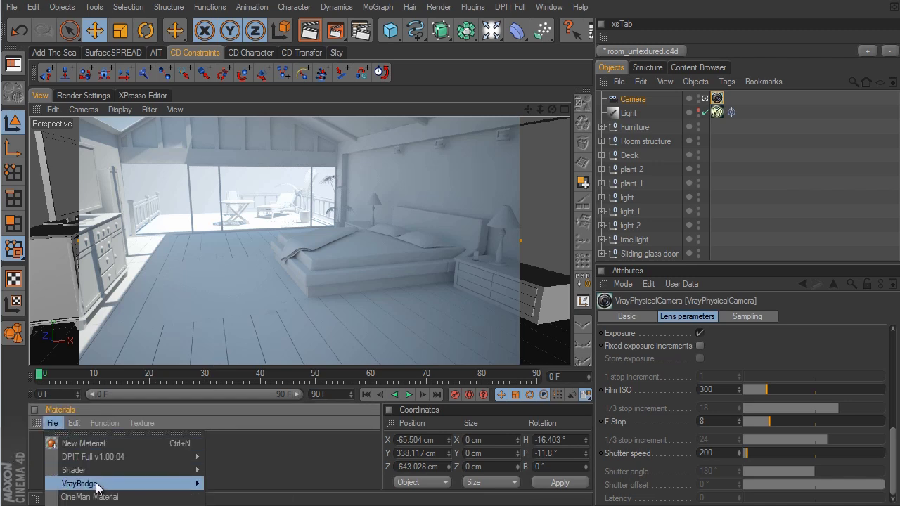
mouse_move(97, 486)
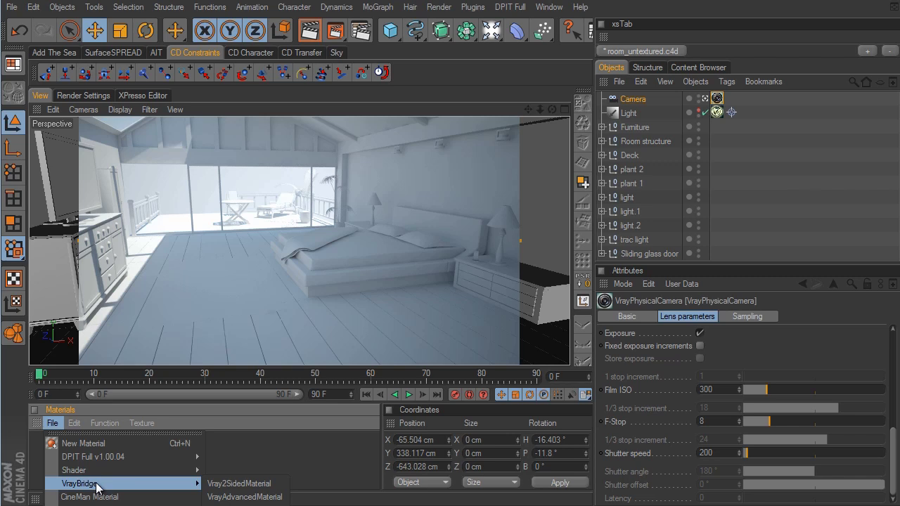
click(237, 497)
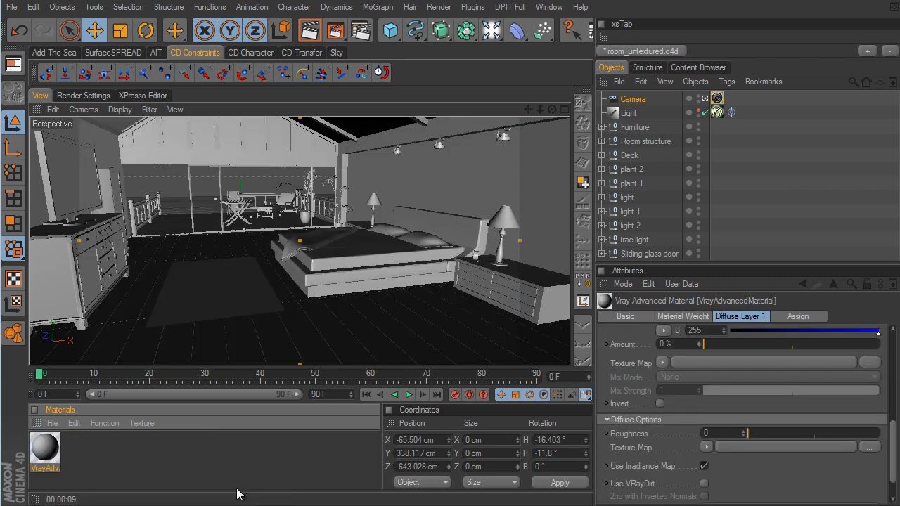
double_click(45, 448)
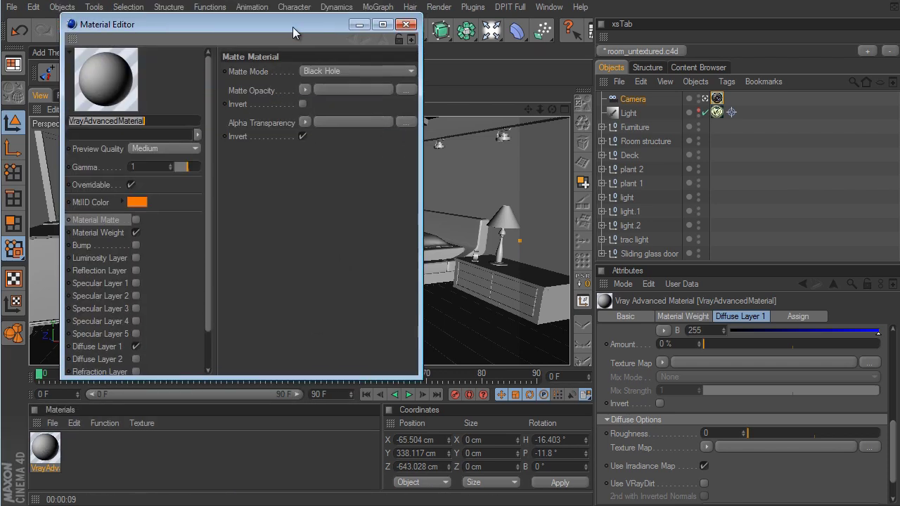
drag(419, 378, 520, 462)
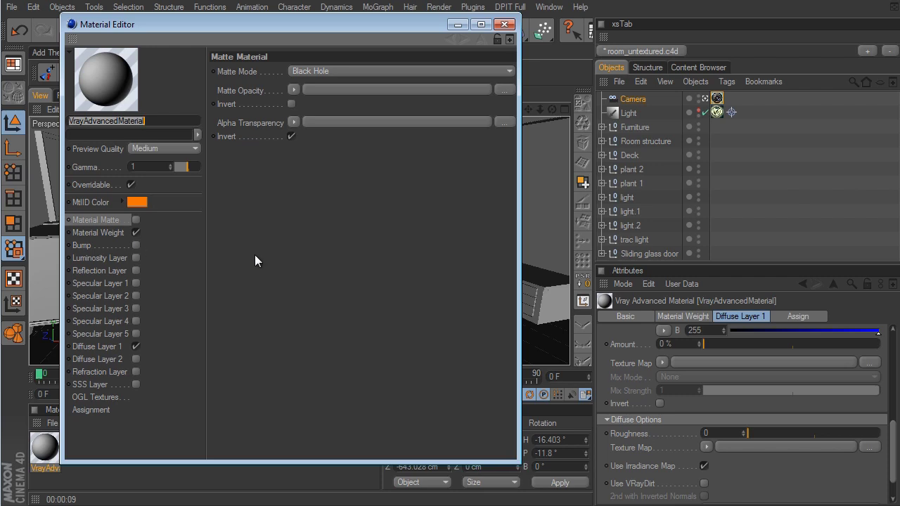
Step: Disable the material's Material Weight channel and review the Refraction Layer settings, including volume fog and SSS parameters
click(102, 235)
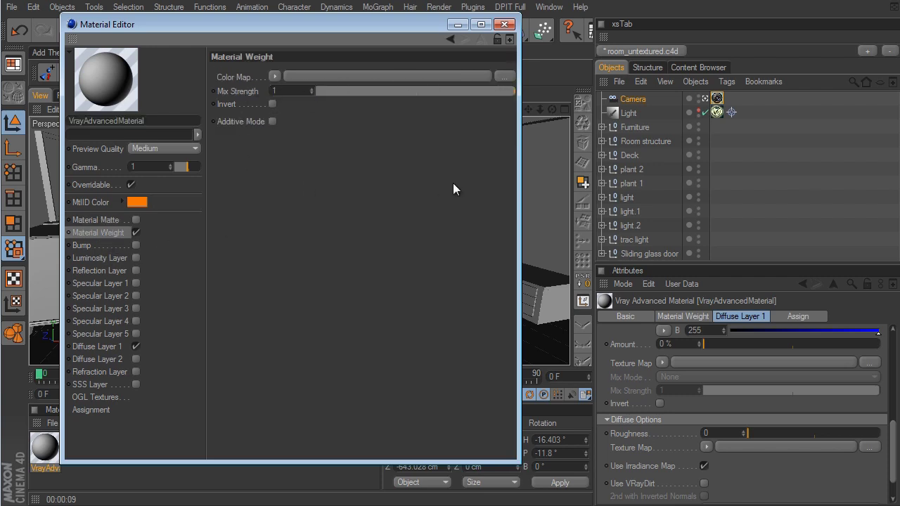
click(136, 233)
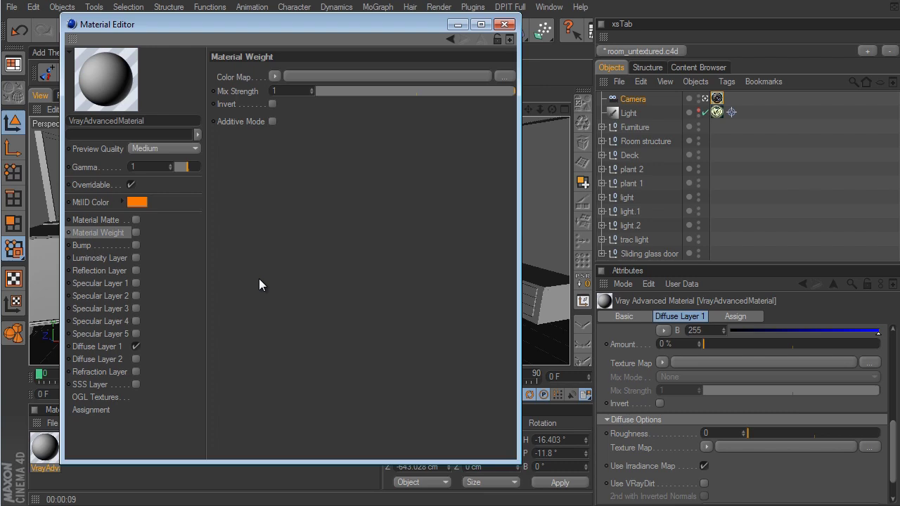
click(118, 371)
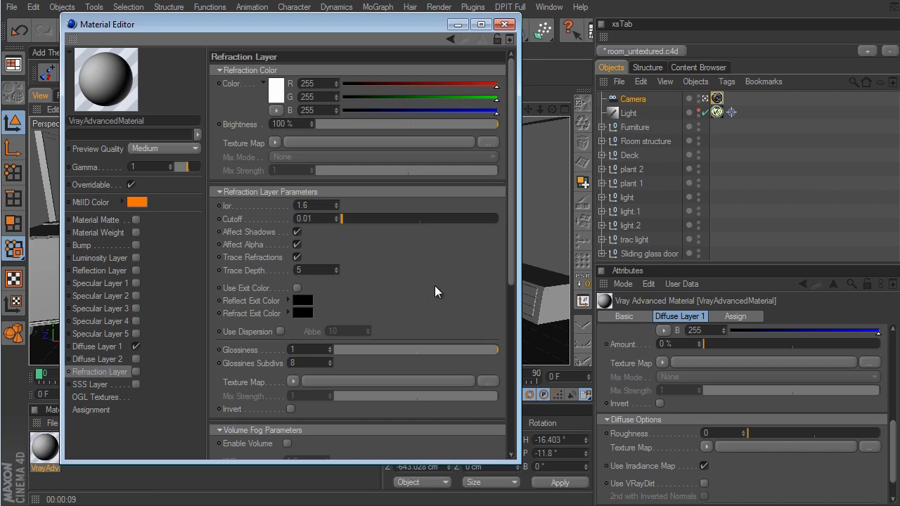
drag(514, 246, 482, 432)
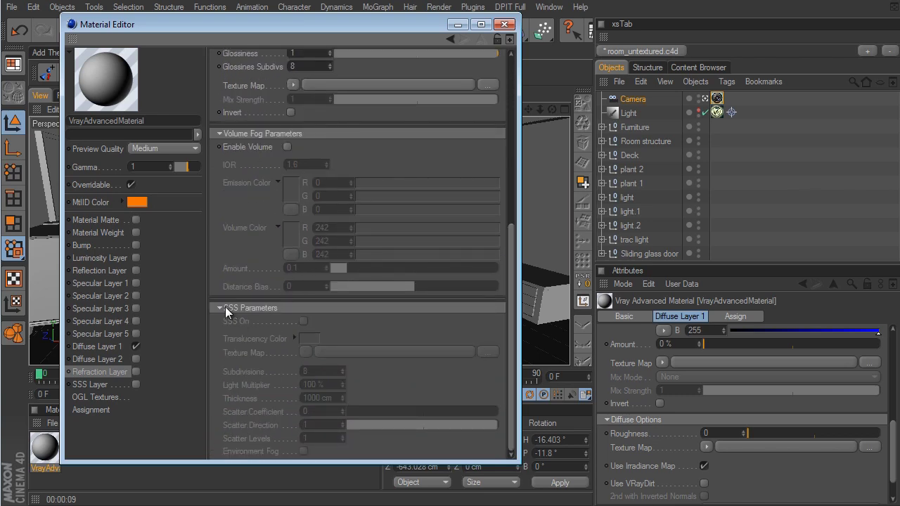
drag(504, 362, 518, 194)
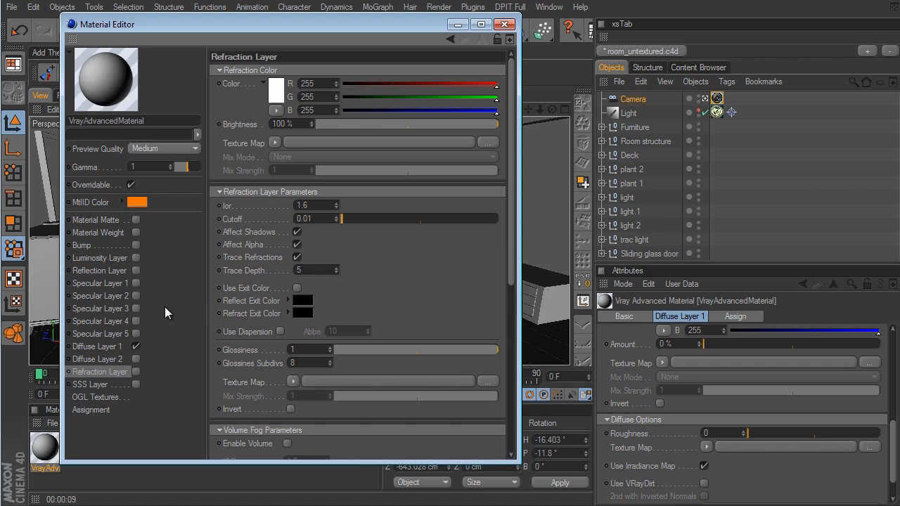
Step: Try transparency amounts of 30 % and 60 % on Diffuse Layer 1, and return the amount to 0 %
click(105, 346)
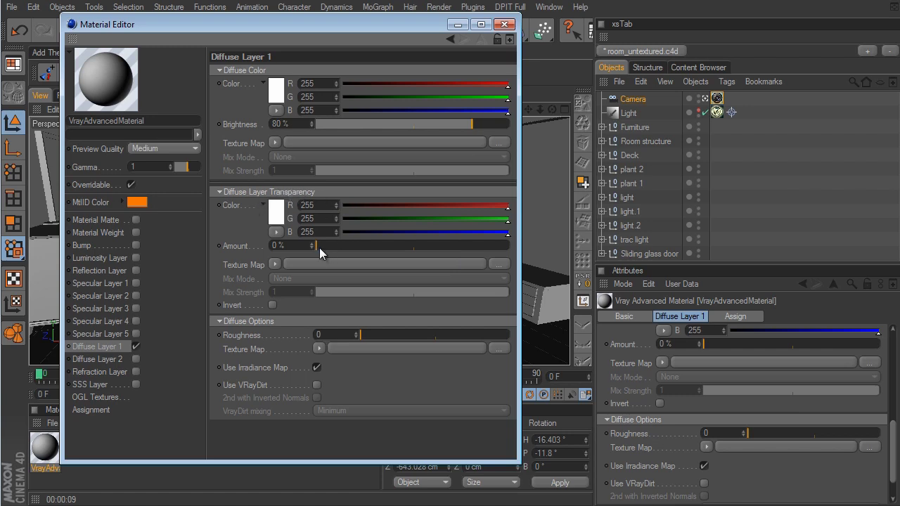
drag(319, 247, 374, 249)
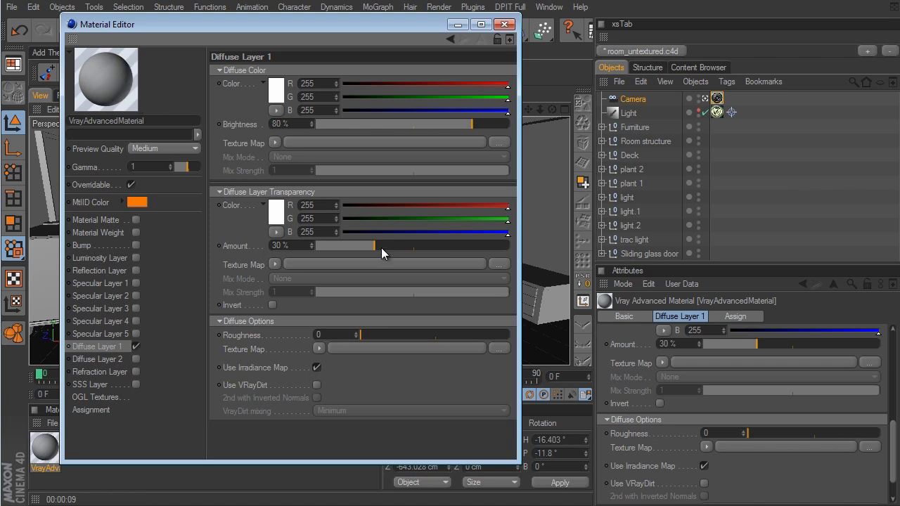
drag(377, 247, 434, 247)
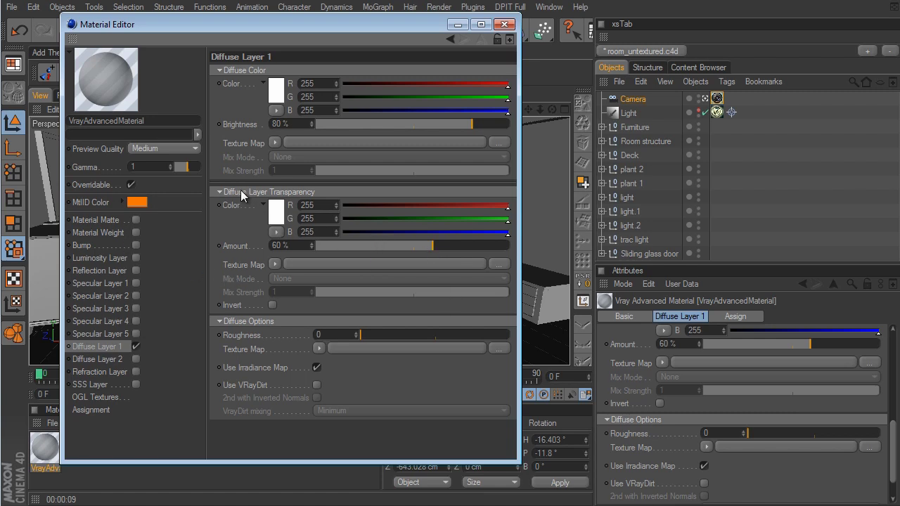
drag(433, 246, 287, 246)
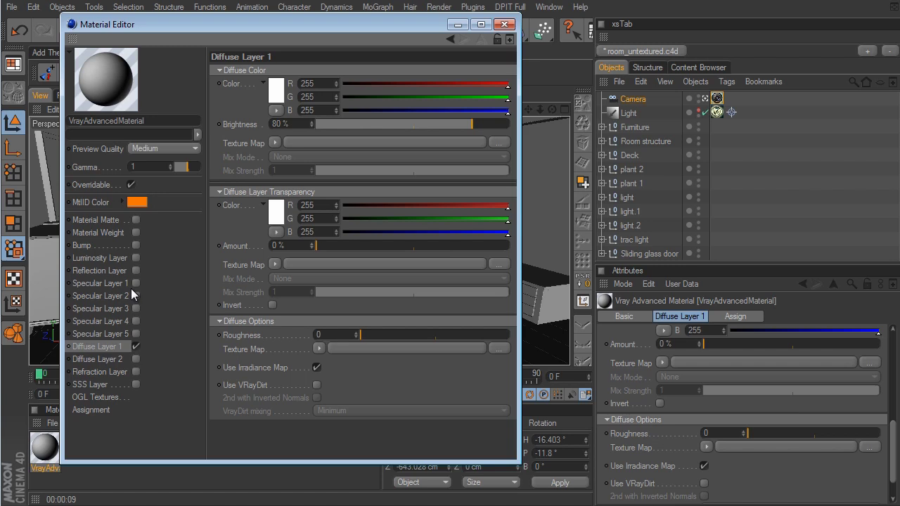
Step: Examine the settings of Specular Layers 1 to 5 and the specular types offered for Specular Layer 1
click(95, 284)
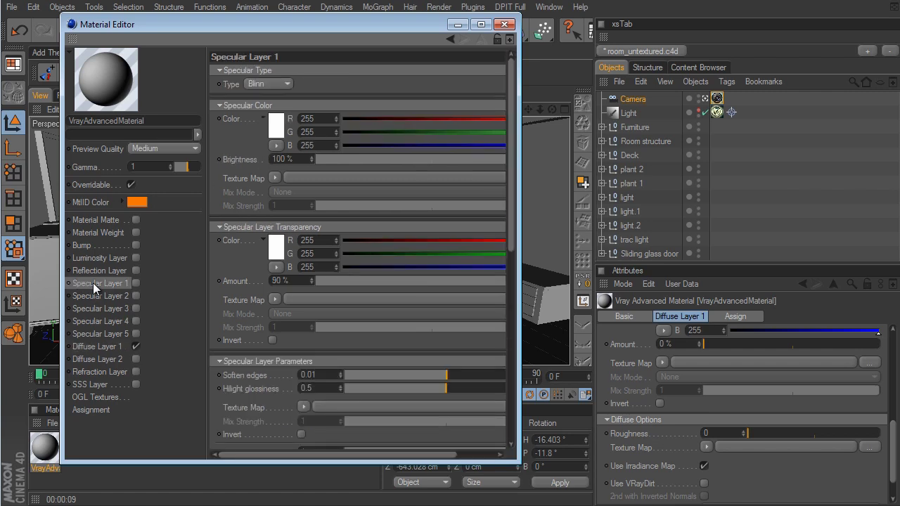
click(121, 298)
click(118, 309)
click(115, 322)
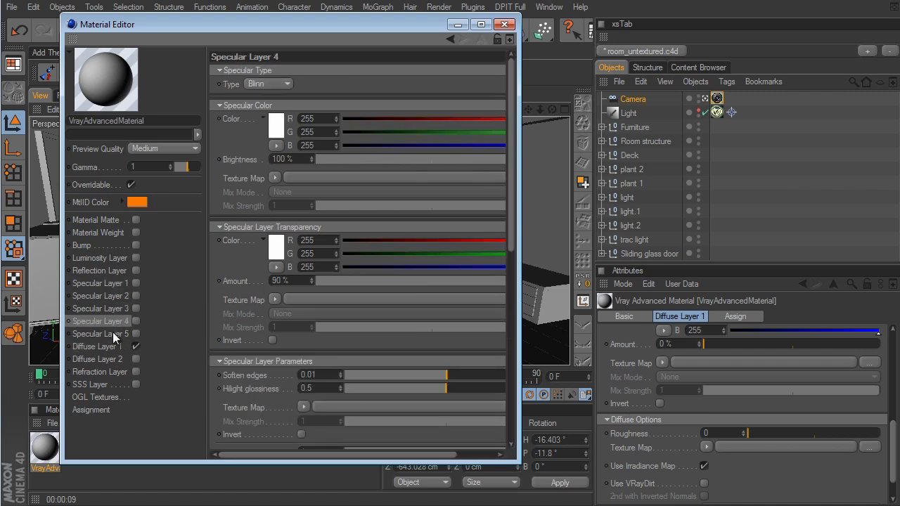
click(113, 333)
drag(520, 462, 659, 504)
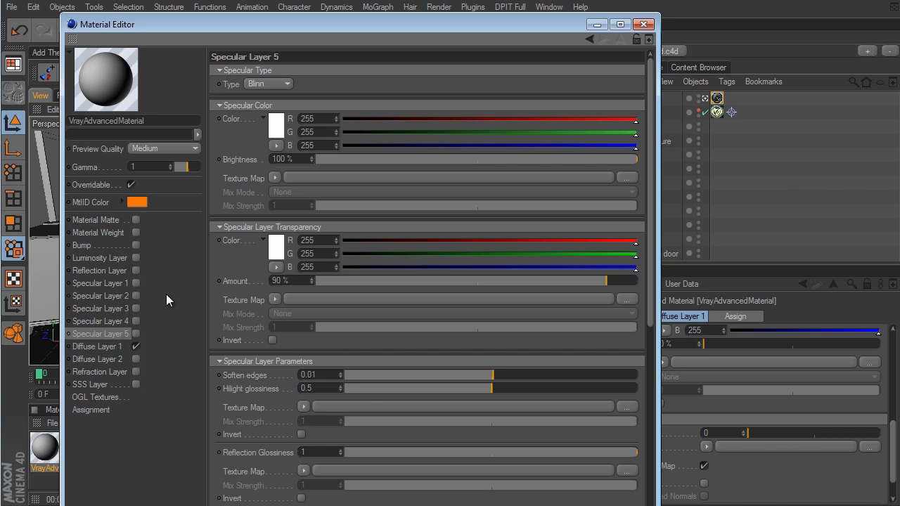
click(112, 284)
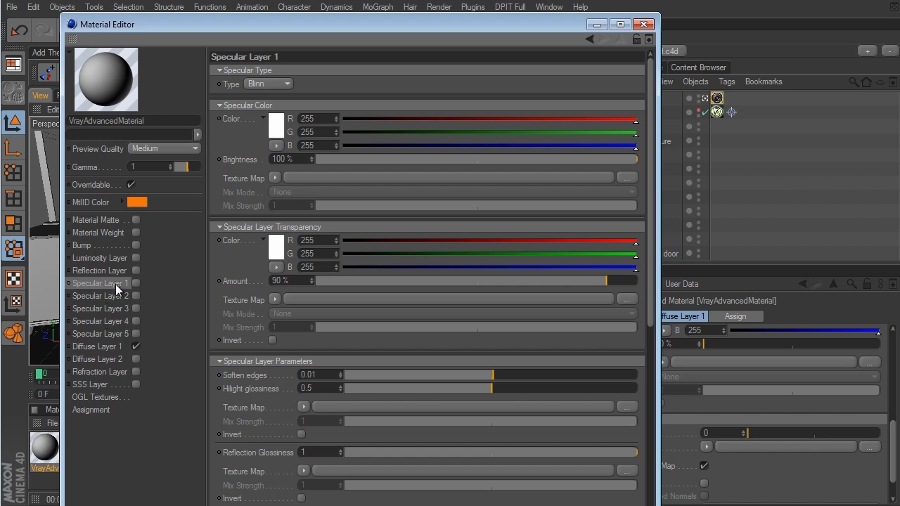
click(271, 85)
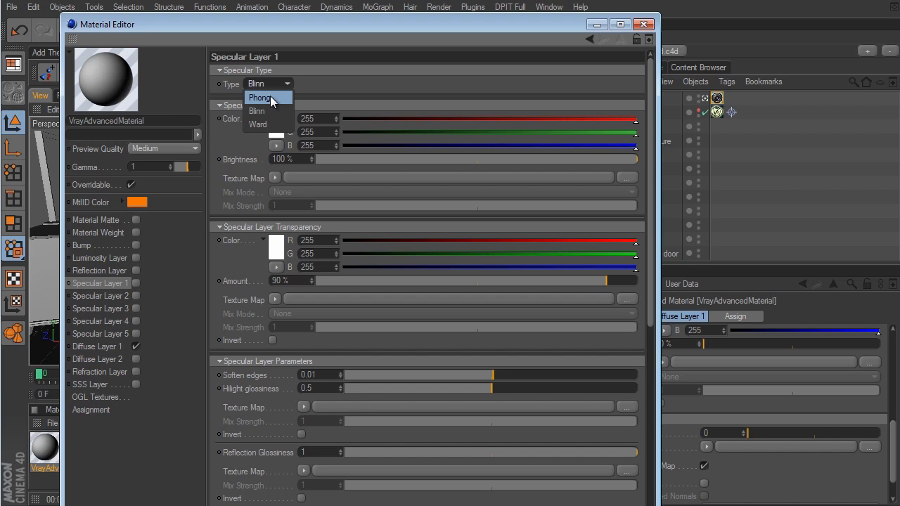
click(327, 80)
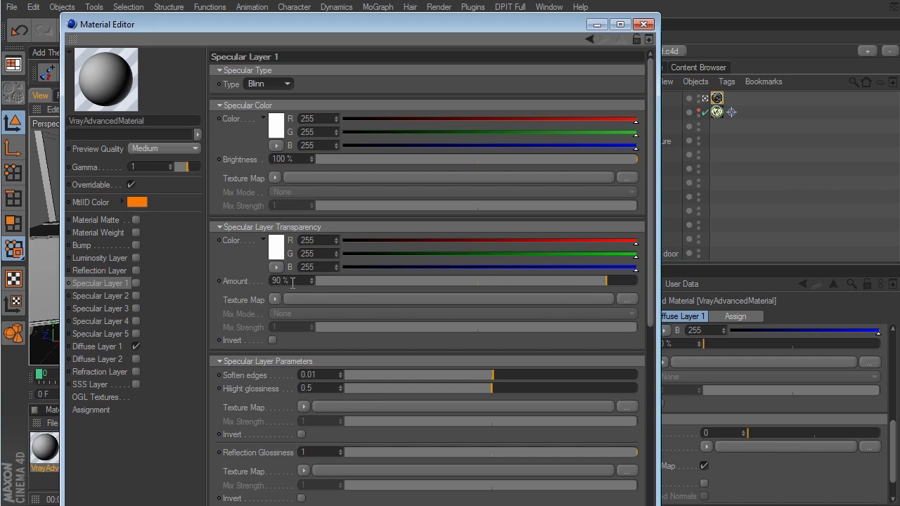
Step: Enable Specular Layer 1 and compare its transparency amount at 100 % and 58 %
drag(604, 283, 632, 282)
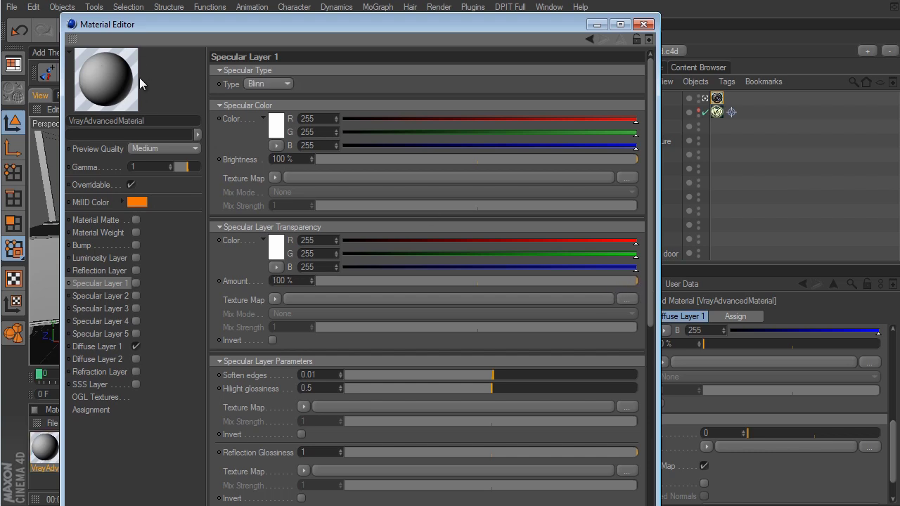
click(135, 283)
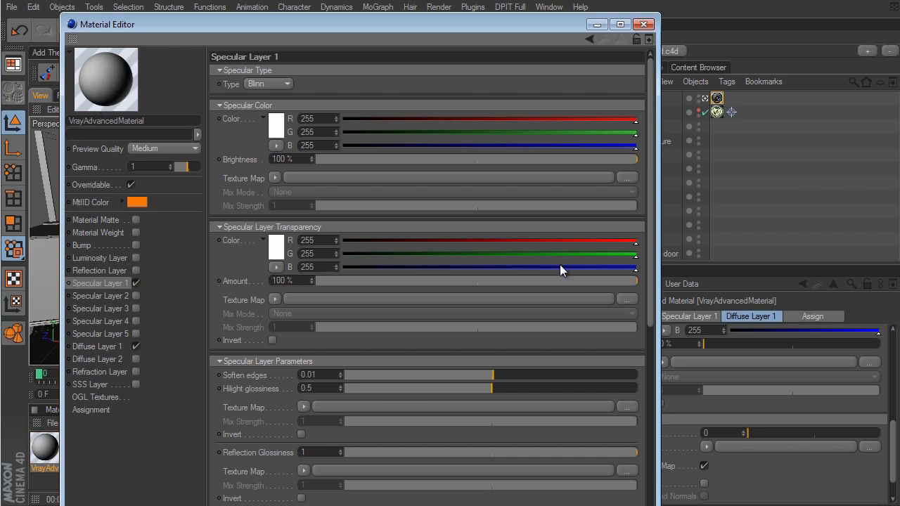
drag(633, 283, 502, 283)
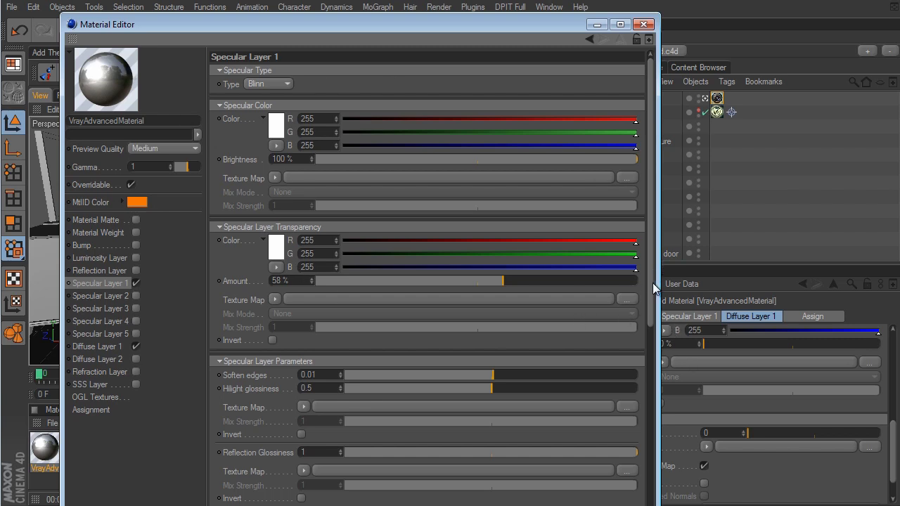
Step: Review the Specular Layer 1 parameters and set the layer's transparency amount to 90 %
scroll(642, 398, down, 6)
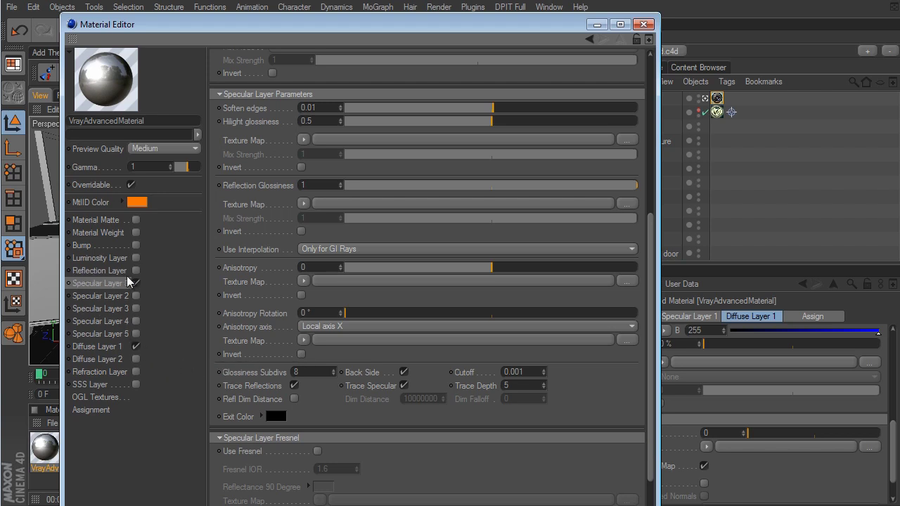
scroll(648, 413, down, 1)
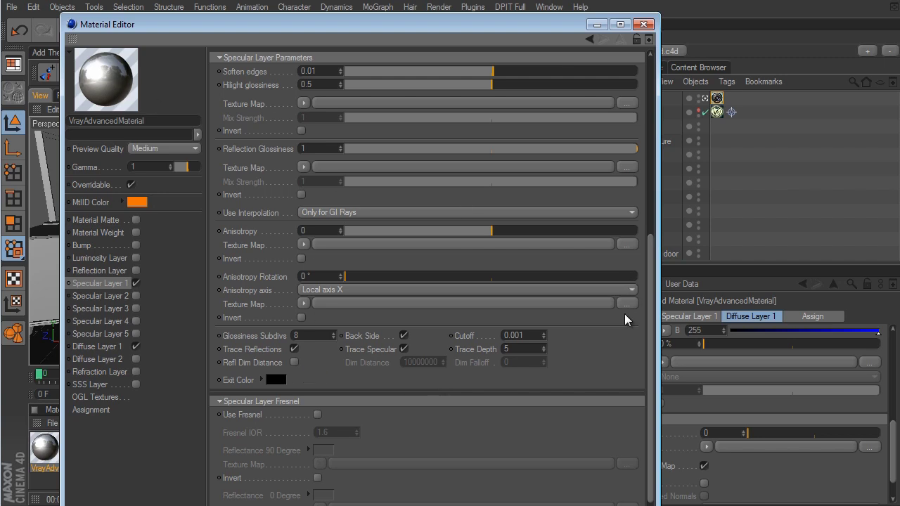
drag(653, 348, 654, 230)
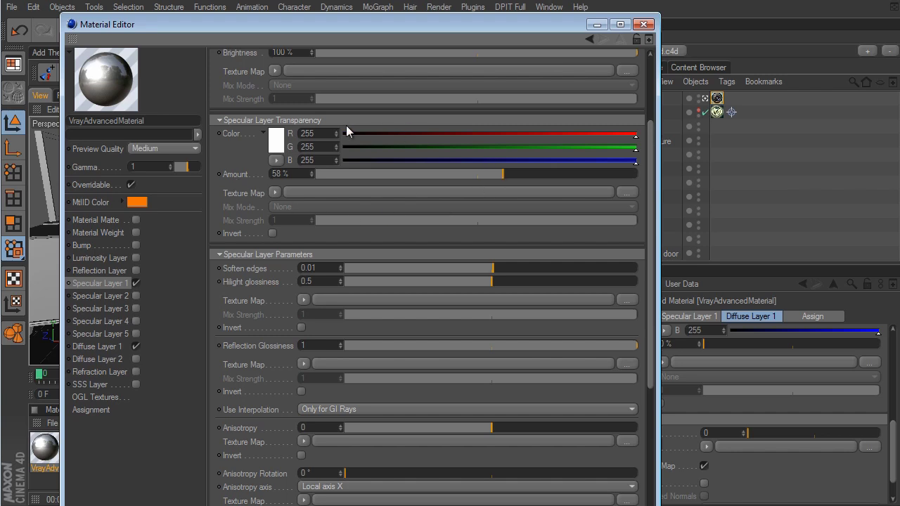
drag(595, 174, 603, 174)
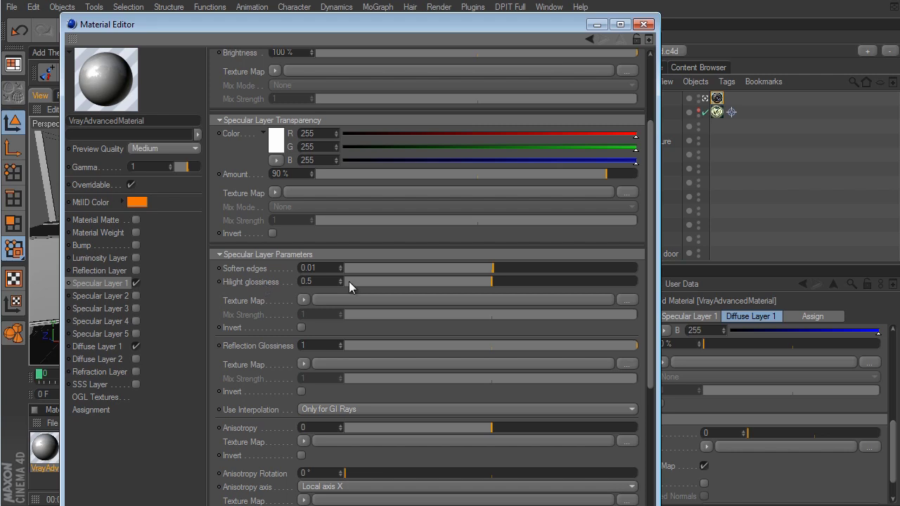
Step: Try highlight glossiness values of 0.75, 0.4, 0.66 and 0.54 on Specular Layer 1, and return it to 0.5
drag(492, 285, 564, 287)
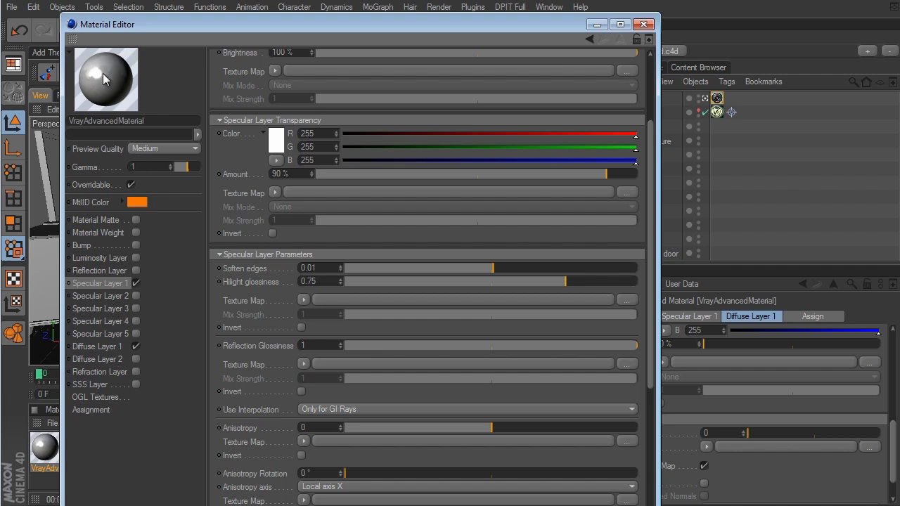
drag(565, 283, 462, 282)
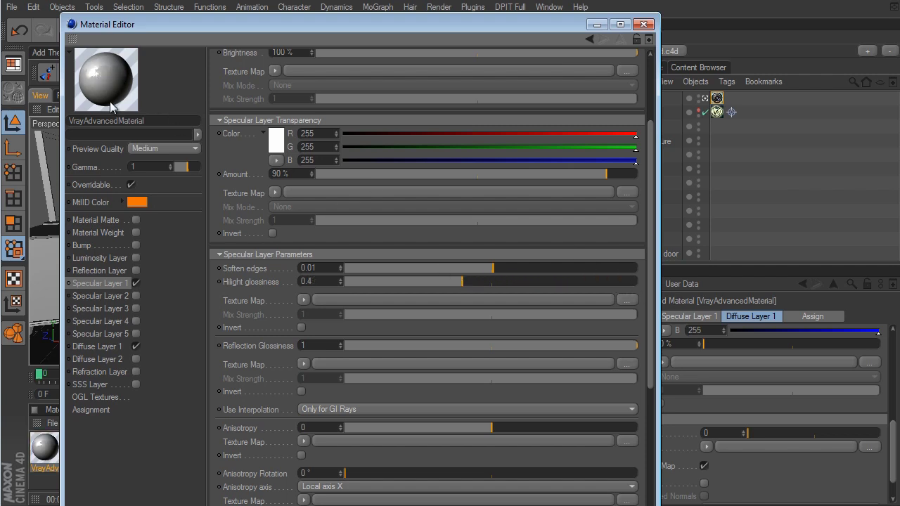
drag(462, 282, 538, 282)
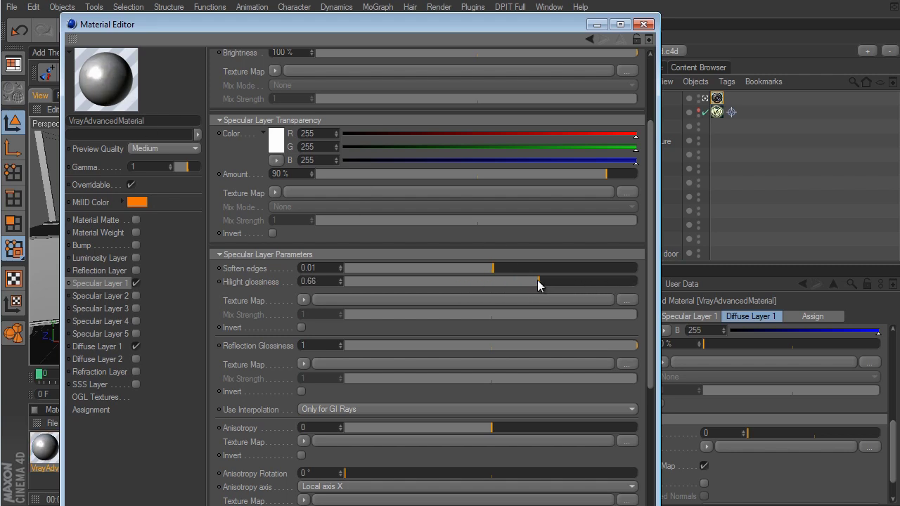
drag(538, 282, 503, 282)
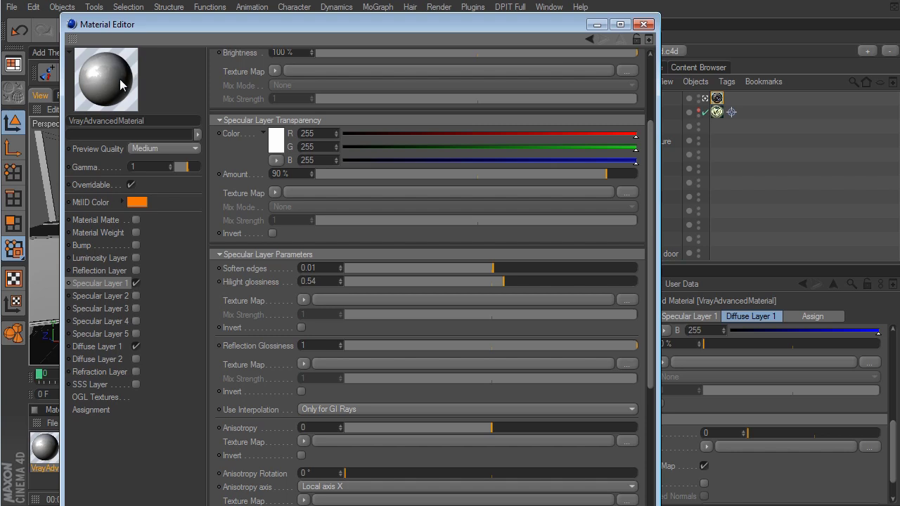
drag(501, 285, 491, 284)
Step: Lower the reflection glossiness of Specular Layer 1 to 0.54
scroll(356, 374, up, 1)
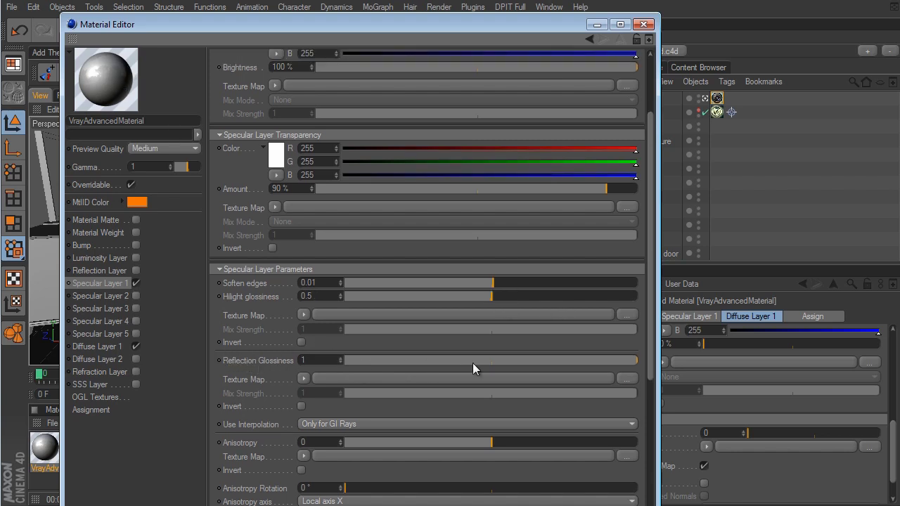
scroll(474, 363, up, 3)
scroll(450, 373, down, 8)
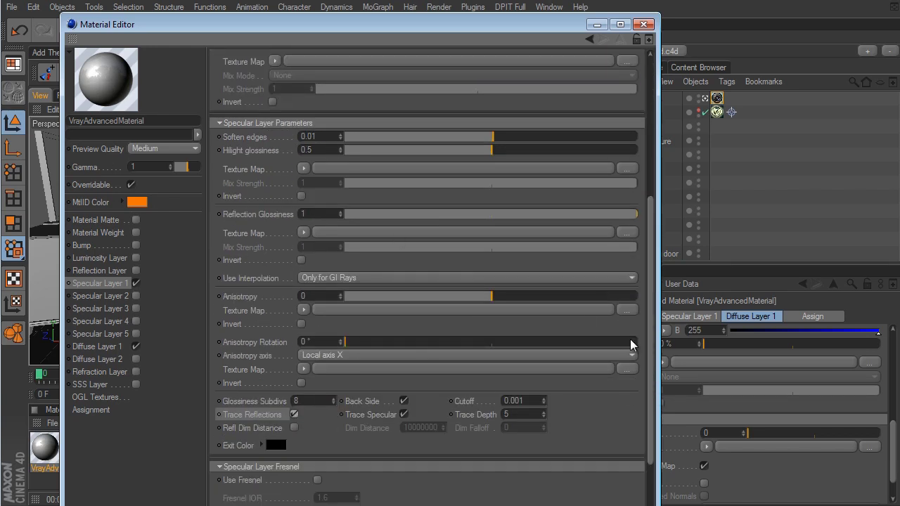
scroll(654, 346, up, 6)
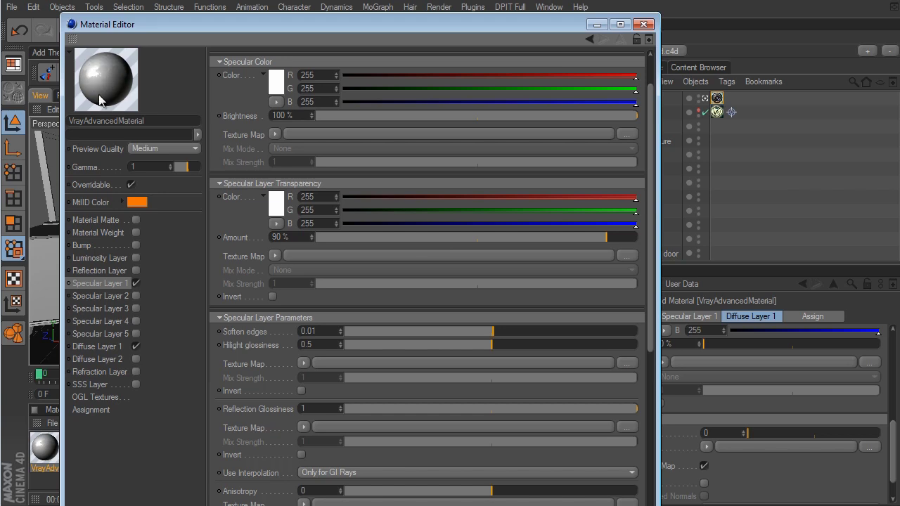
drag(635, 407, 605, 407)
drag(606, 412, 504, 411)
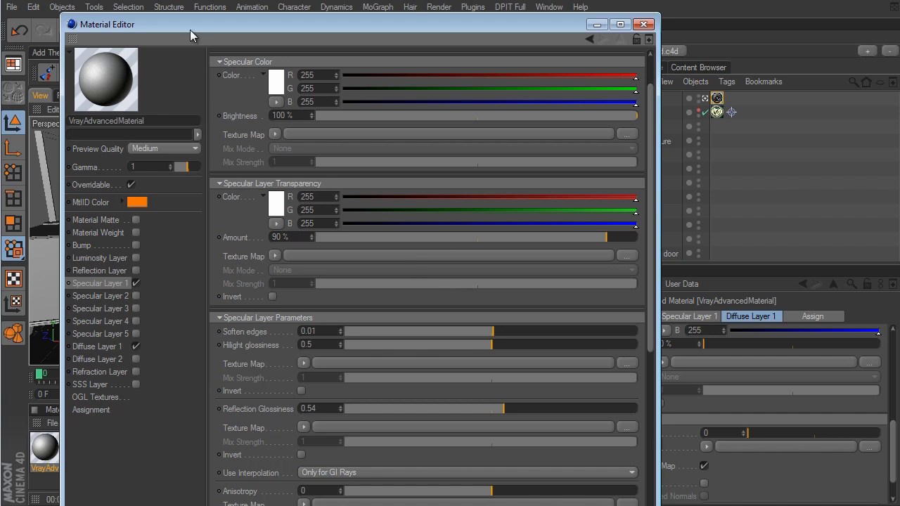
Step: Create a standard material, enable its Reflection channel and set the reflection blurriness to 32 %
drag(190, 29, 582, 29)
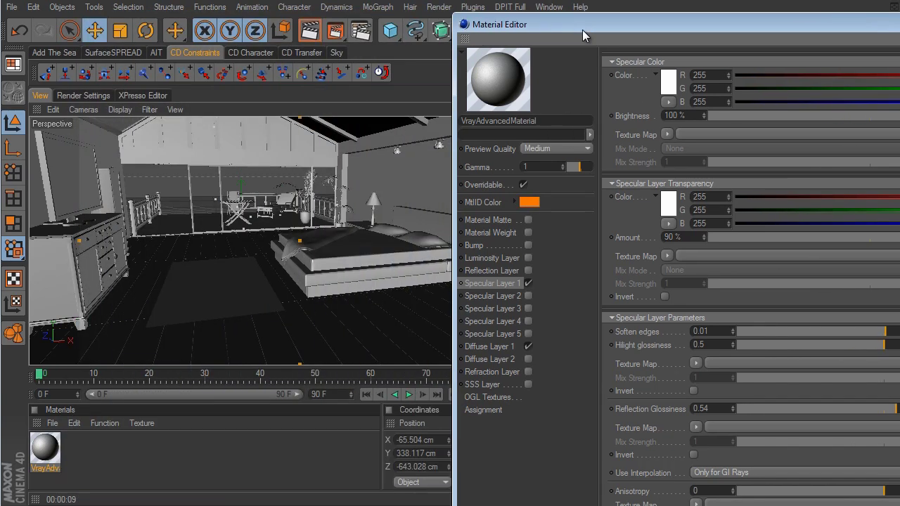
double_click(148, 438)
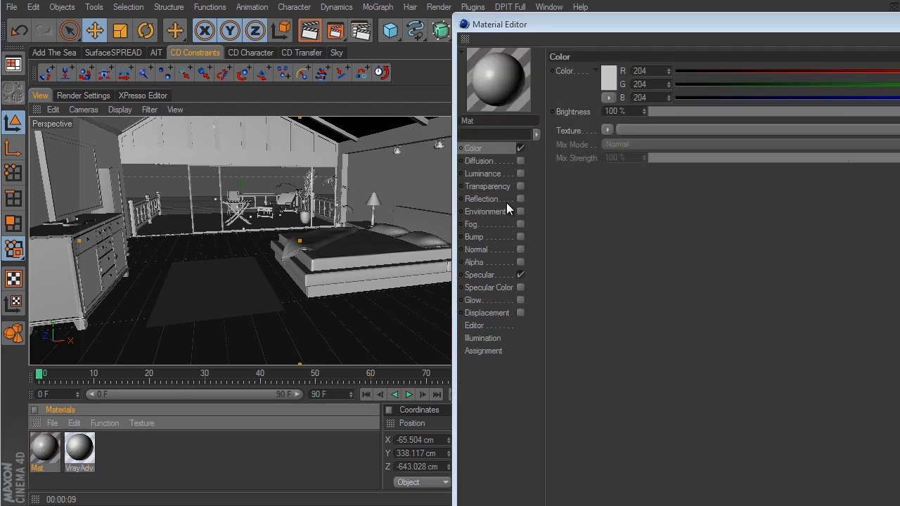
click(488, 199)
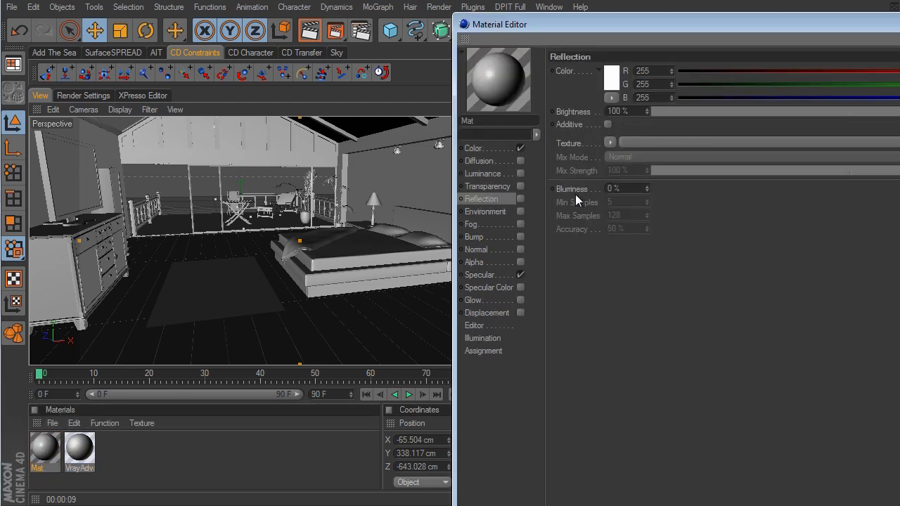
drag(647, 188, 647, 187)
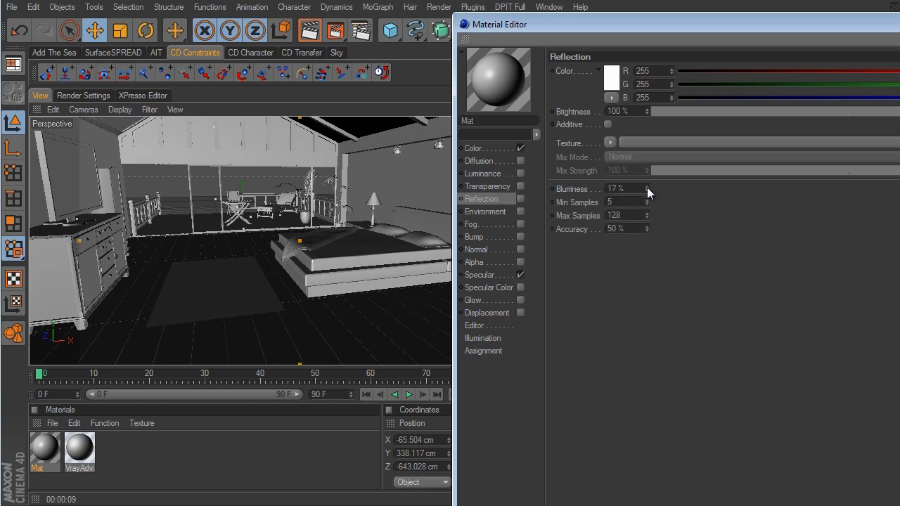
click(519, 199)
drag(648, 187, 648, 186)
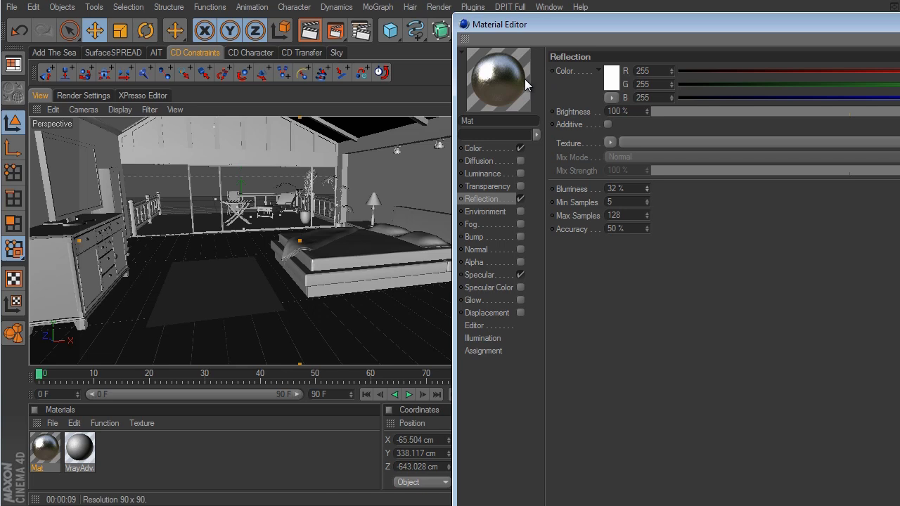
key(alt+F4)
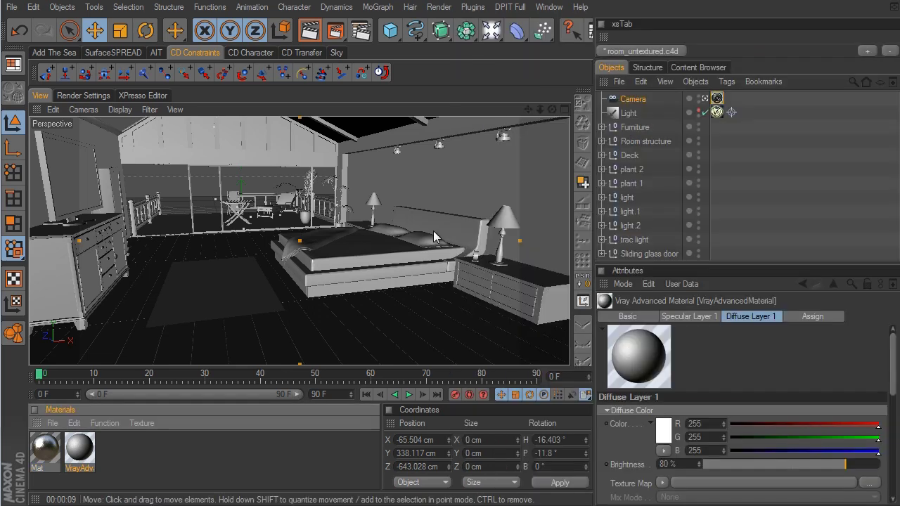
Step: Review the V-Ray material's Specular Layer 1 settings for comparison with the standard material's reflection
click(86, 456)
double_click(85, 455)
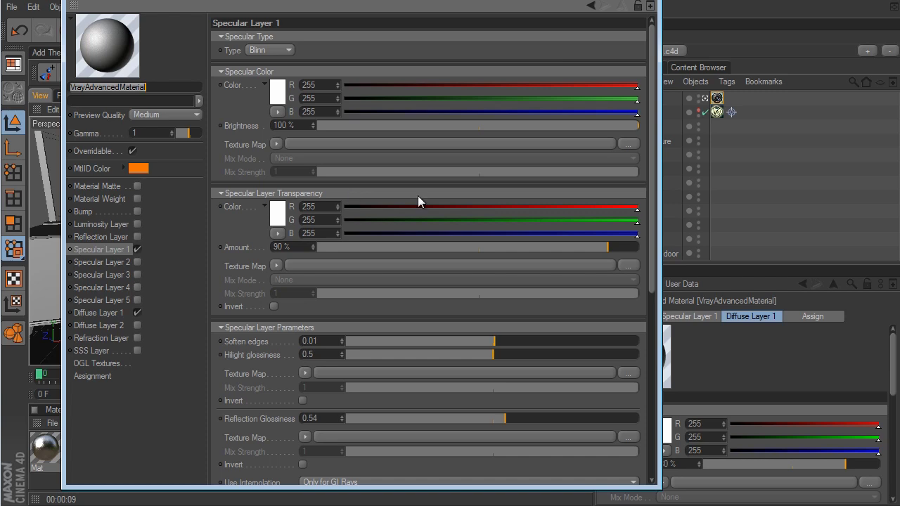
click(653, 4)
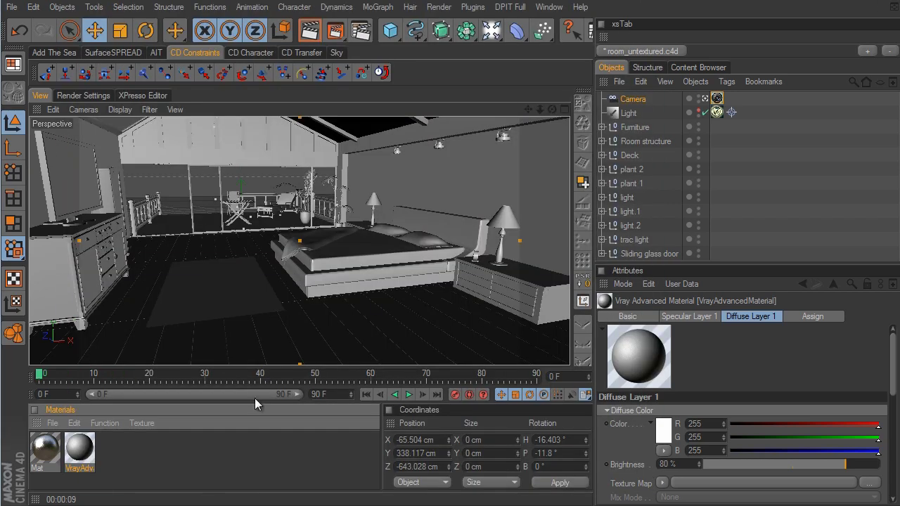
Step: Delete both existing materials and create a new V-Ray advanced material
drag(49, 482, 49, 482)
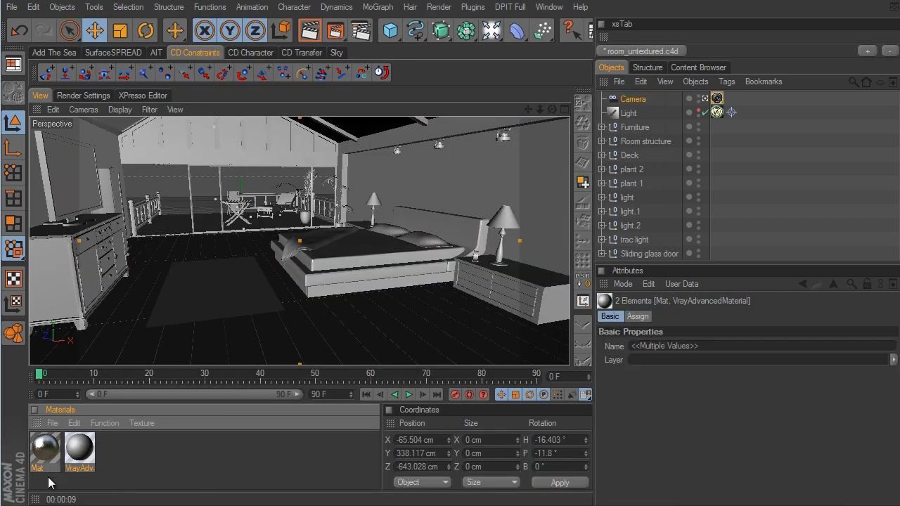
click(49, 482)
click(52, 423)
mouse_move(79, 490)
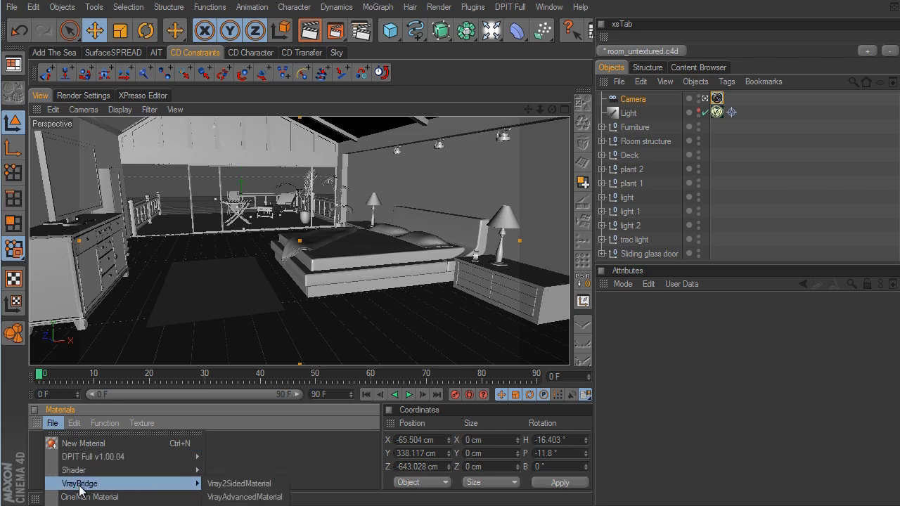
click(232, 497)
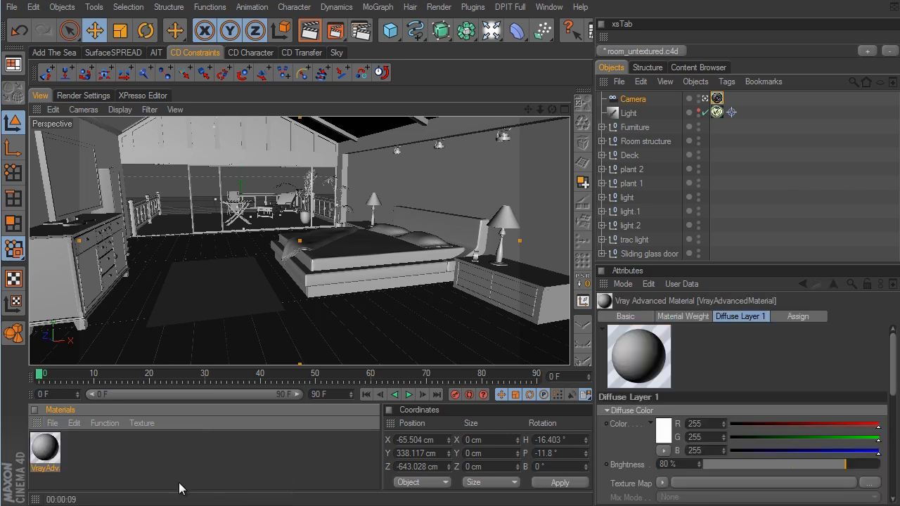
Step: Rename the new V-Ray advanced material as "white wall"
double_click(46, 451)
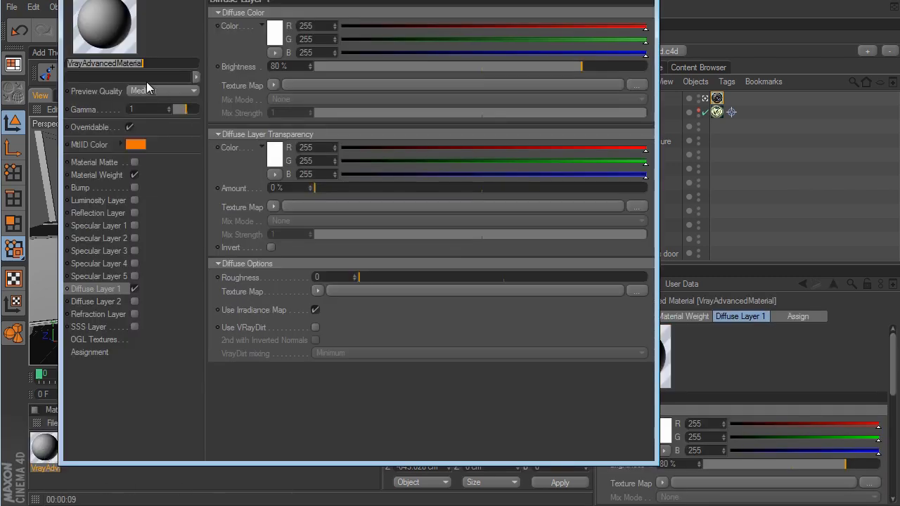
text(white wall)
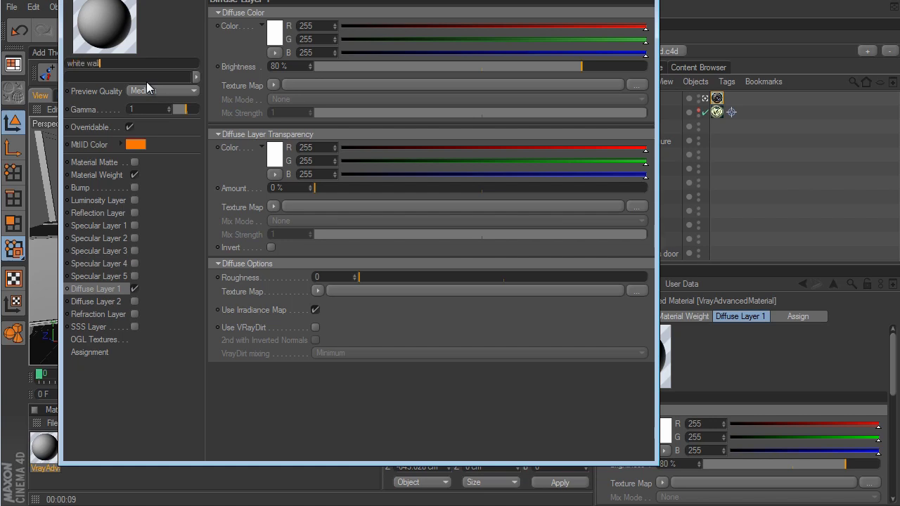
key(Return)
Step: Assign a Color shader as the Diffuse Color texture map in Diffuse Layer 1 of the white wall material
drag(144, 5, 156, 4)
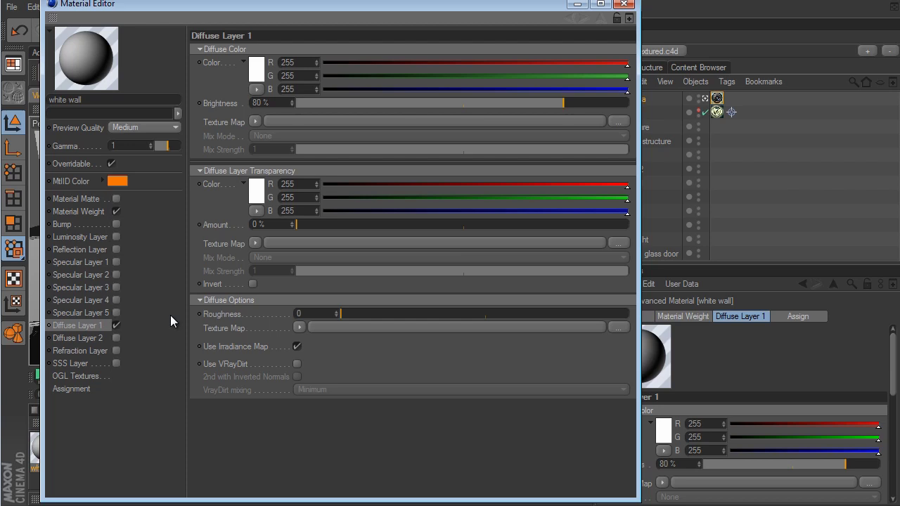
click(255, 121)
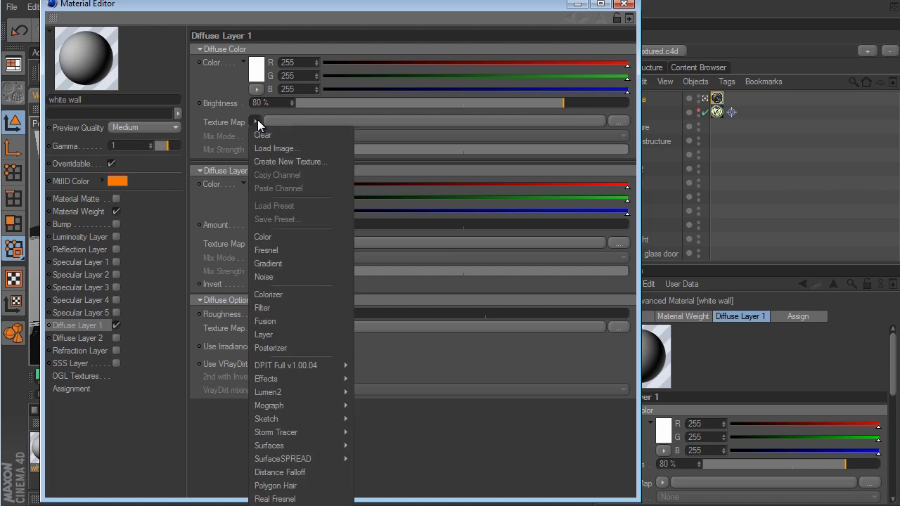
click(262, 238)
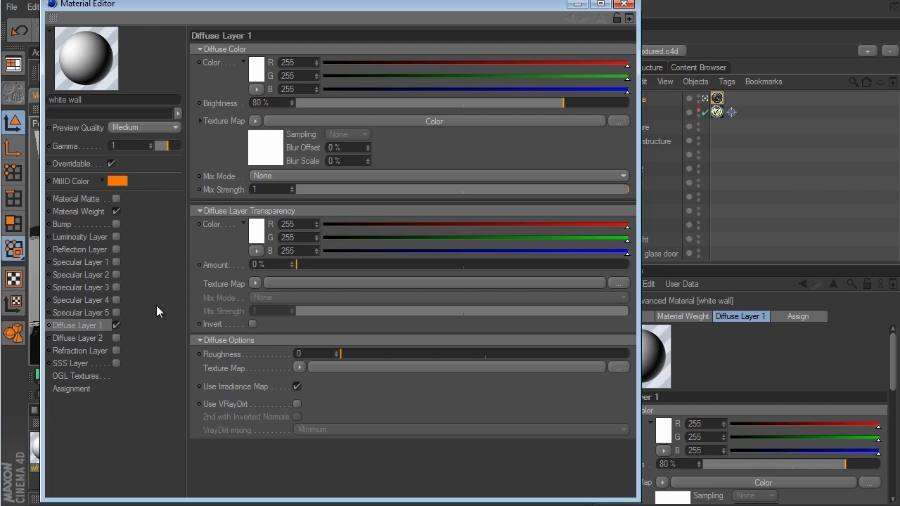
Step: Enable Specular Layer 1 on the white wall material and turn off its Trace Reflections option
click(116, 263)
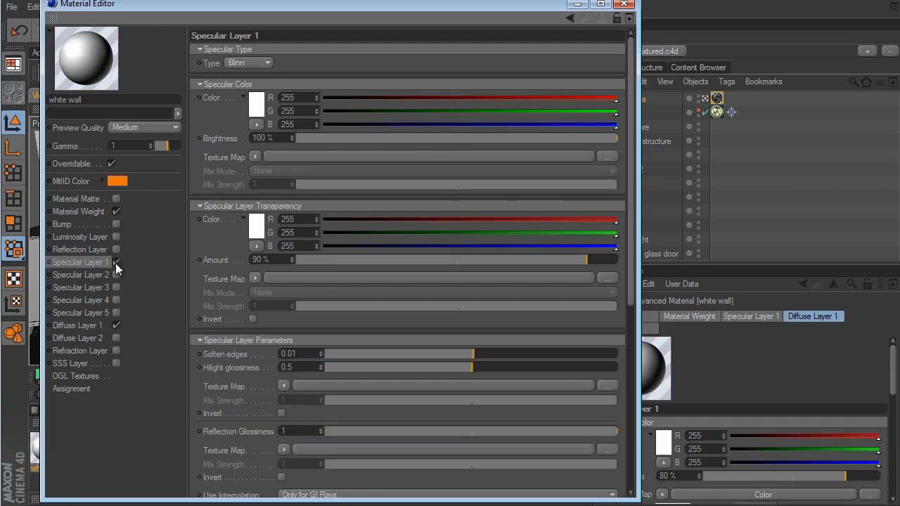
scroll(627, 263, down, 2)
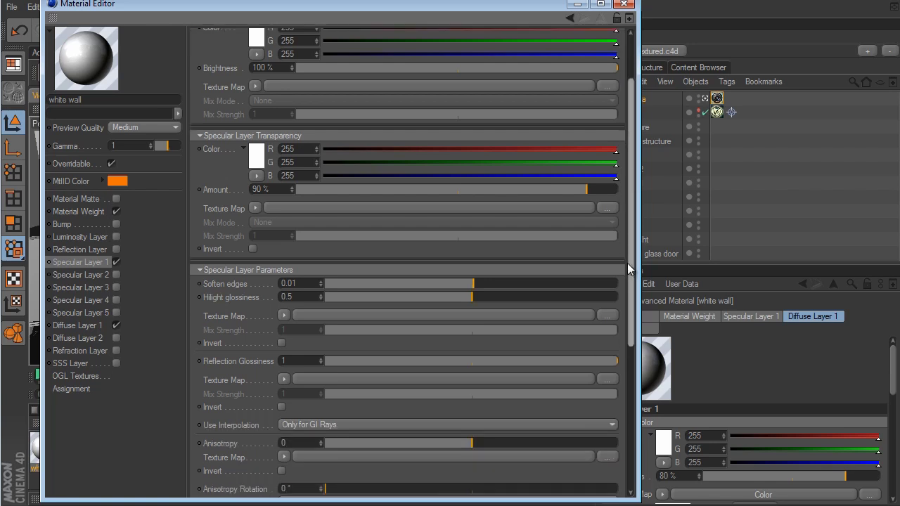
scroll(627, 263, down, 6)
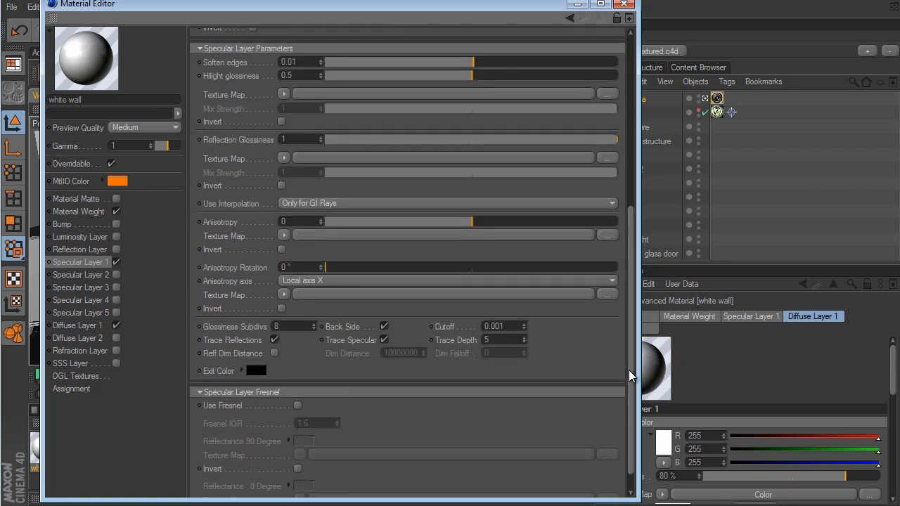
click(274, 340)
Step: Lower the highlight glossiness of Specular Layer 1 to 0.35
scroll(631, 255, up, 5)
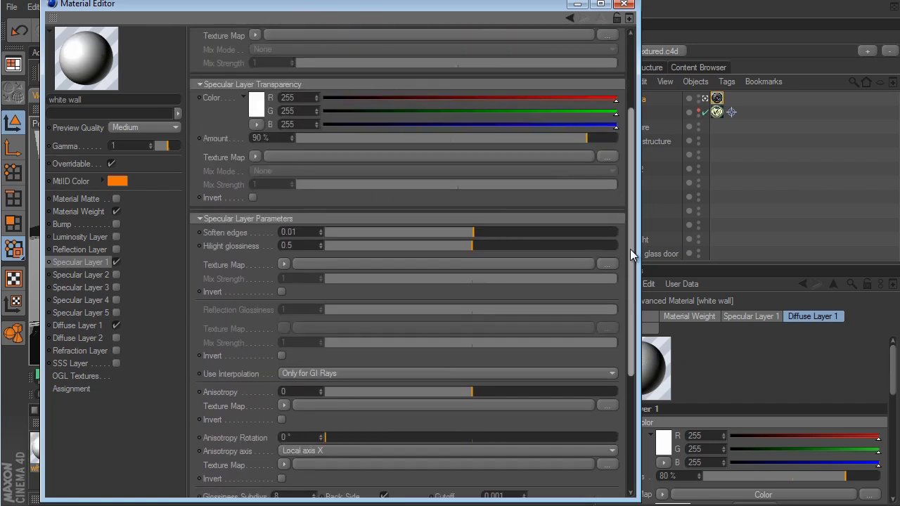
scroll(630, 255, up, 3)
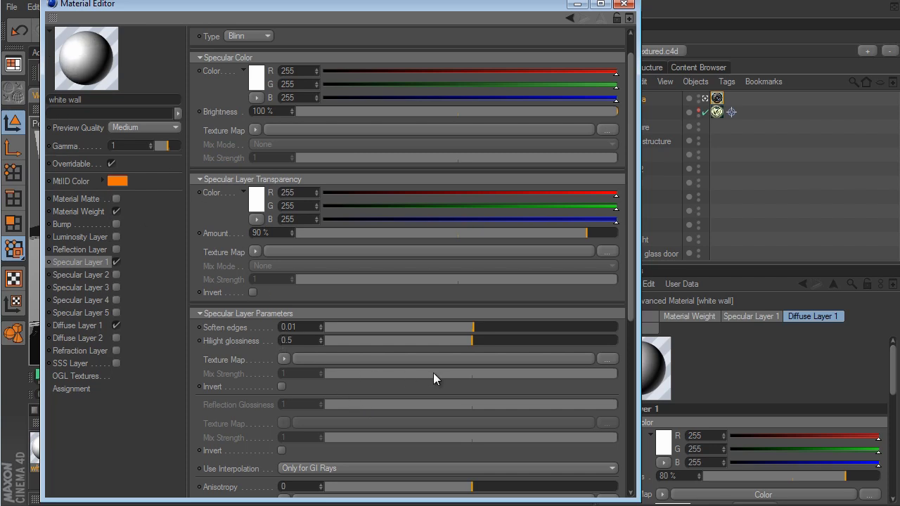
drag(470, 342, 413, 343)
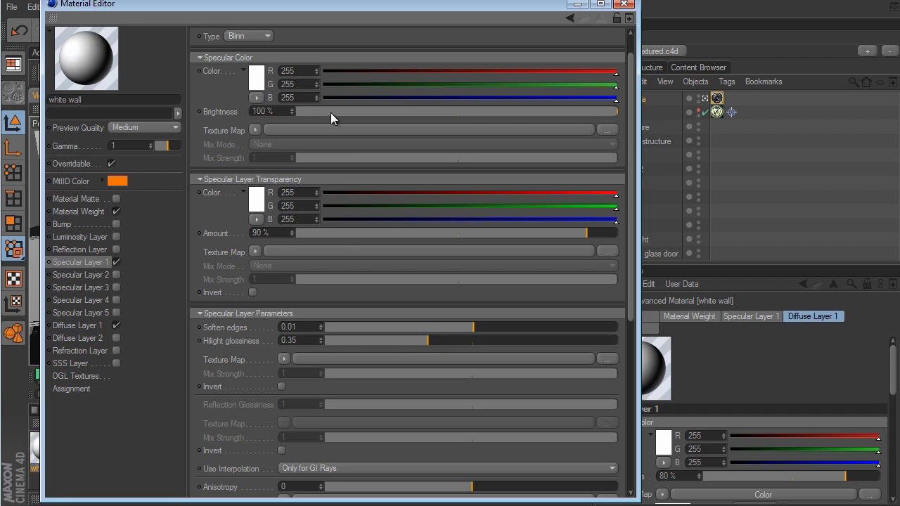
Step: Assign a Noise shader as the Specular Color texture map of Specular Layer 1 and close the material's settings
scroll(633, 79, up, 1)
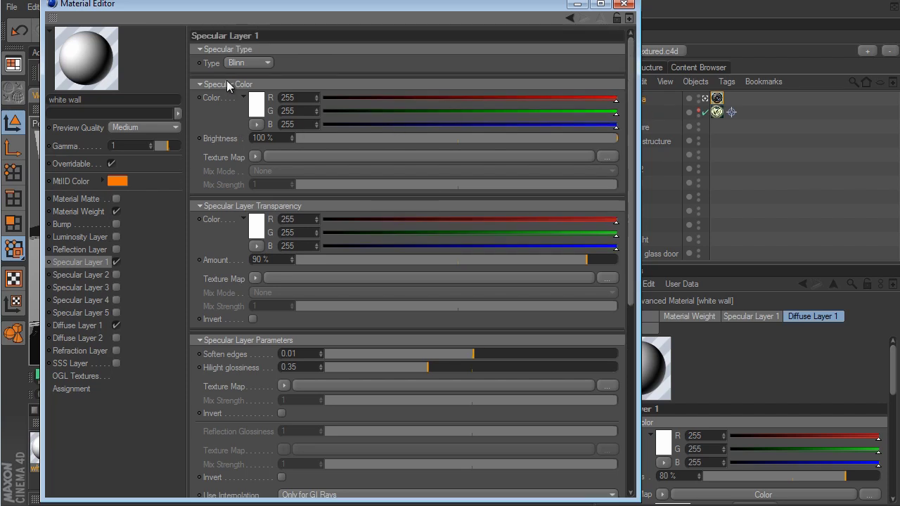
click(253, 157)
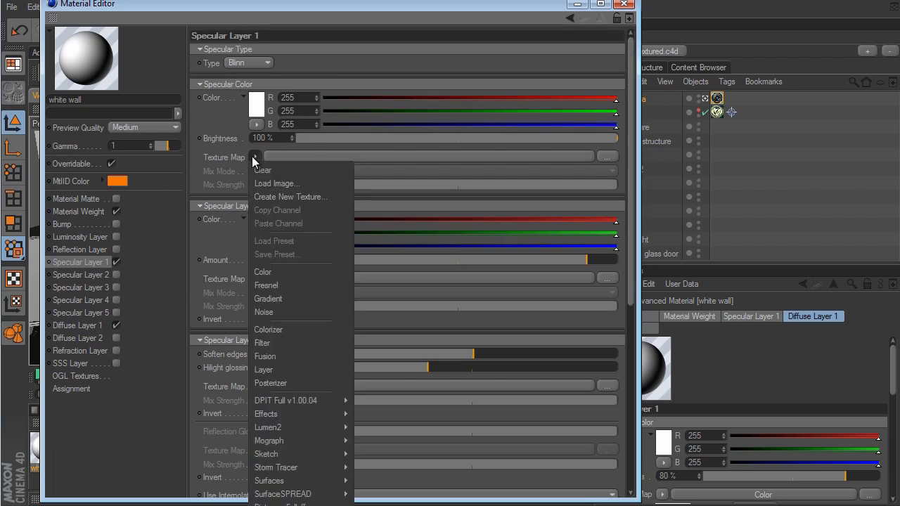
click(274, 312)
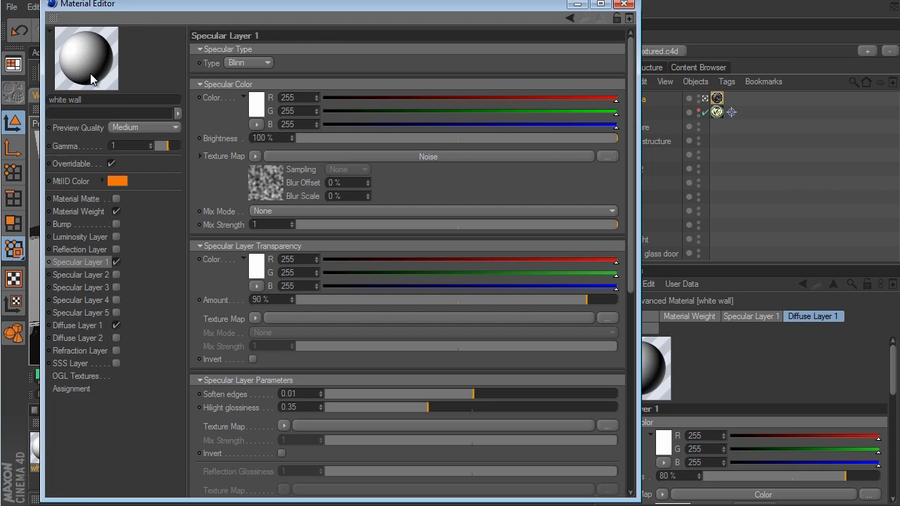
click(627, 5)
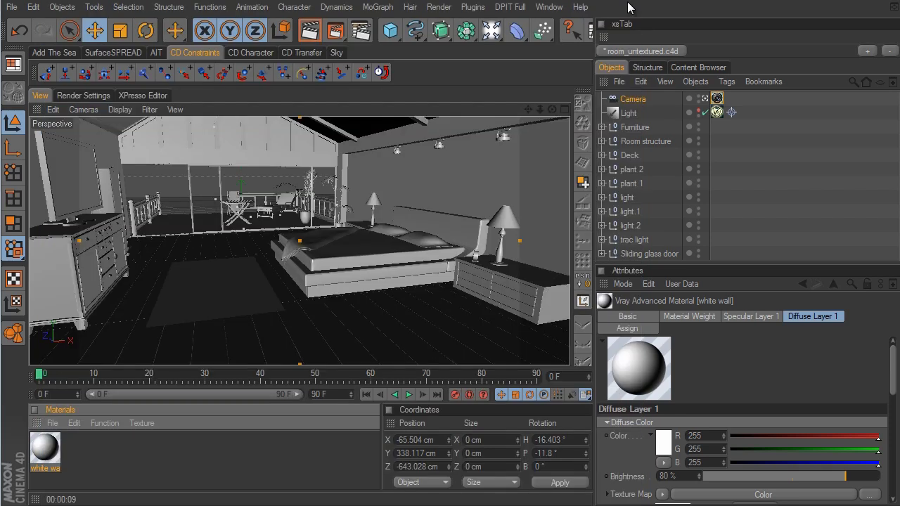
Step: Switch the viewport out of the scene camera's view and hide the Camera object in the editor
click(706, 111)
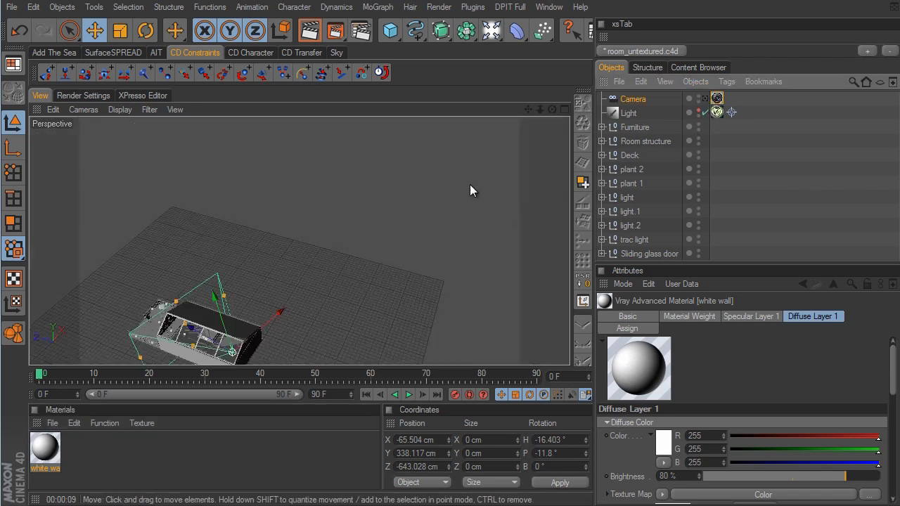
alt+drag(488, 195, 536, 273)
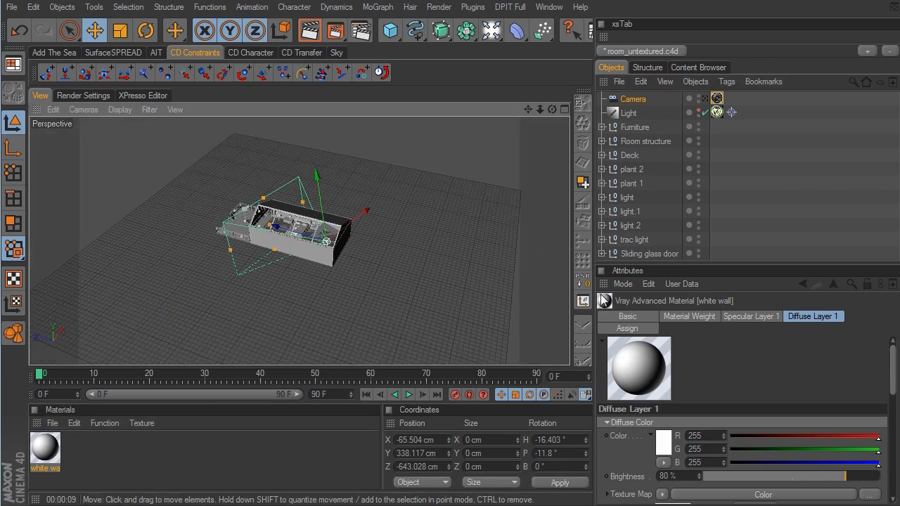
scroll(523, 287, up, 10)
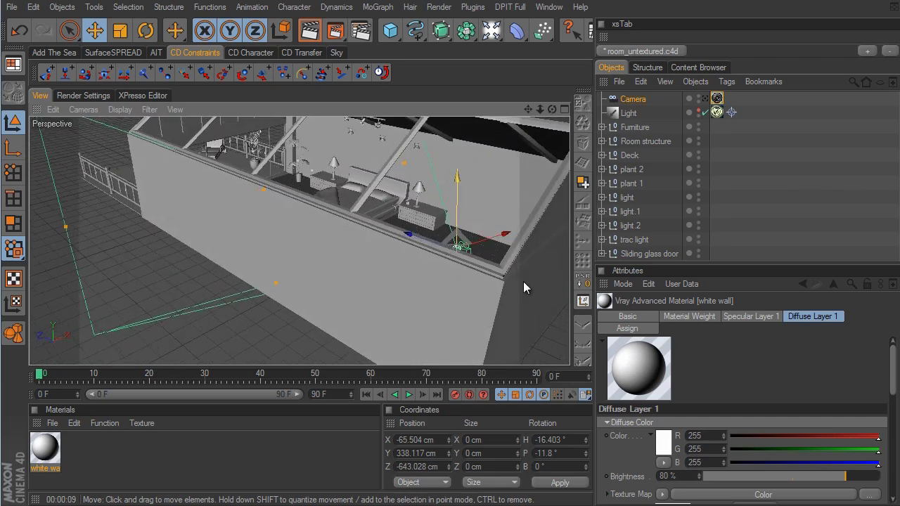
scroll(523, 287, up, 15)
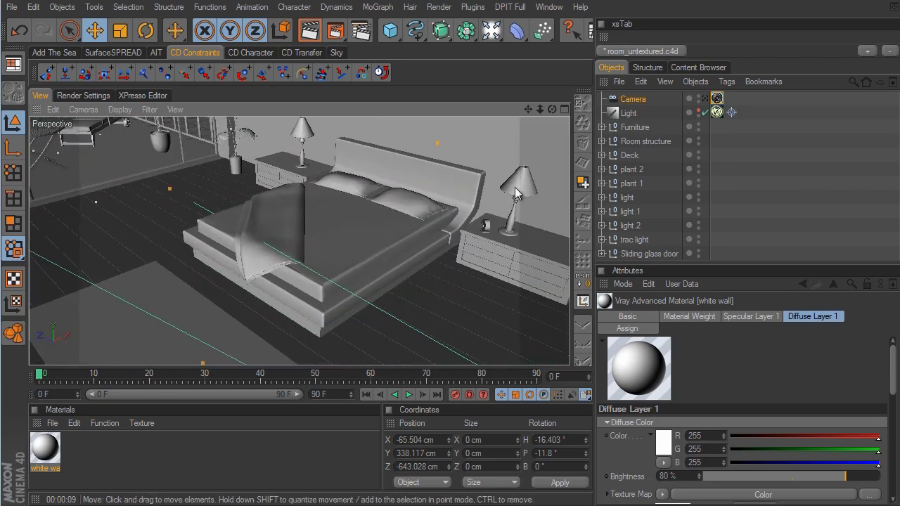
scroll(514, 287, down, 20)
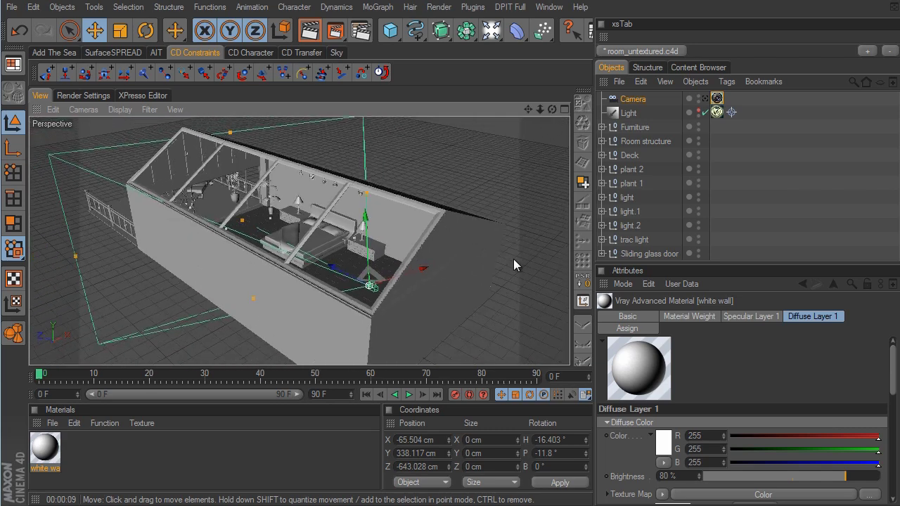
scroll(513, 265, down, 2)
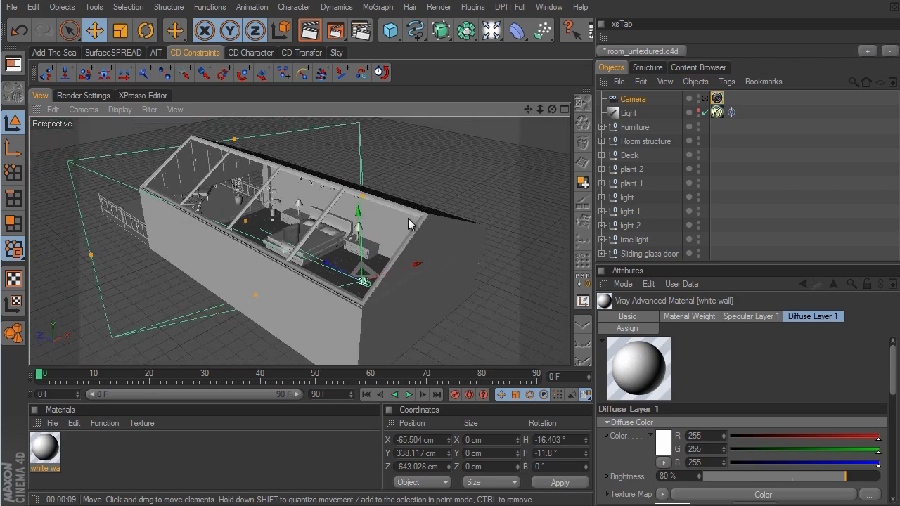
click(699, 99)
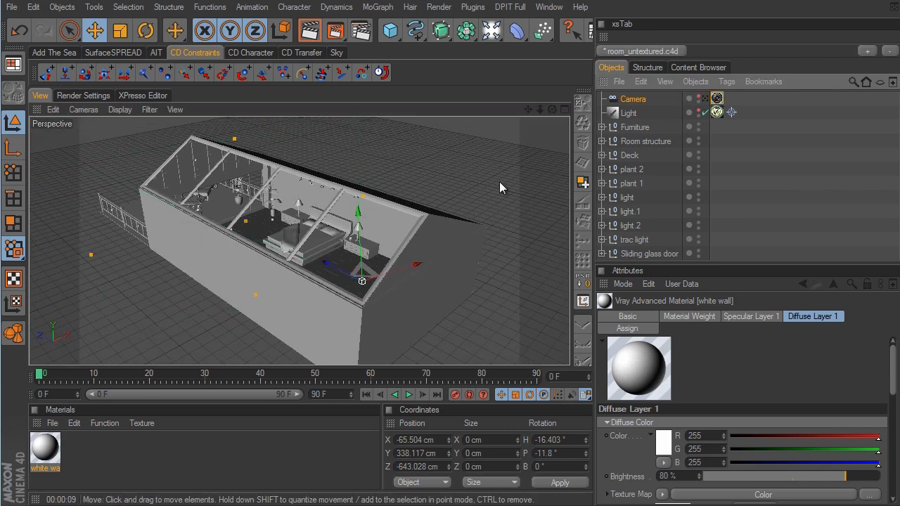
Step: Select the ceiling roof object, expand the Room structure group and hide the ceiling roof in the editor
alt+drag(525, 281, 430, 201)
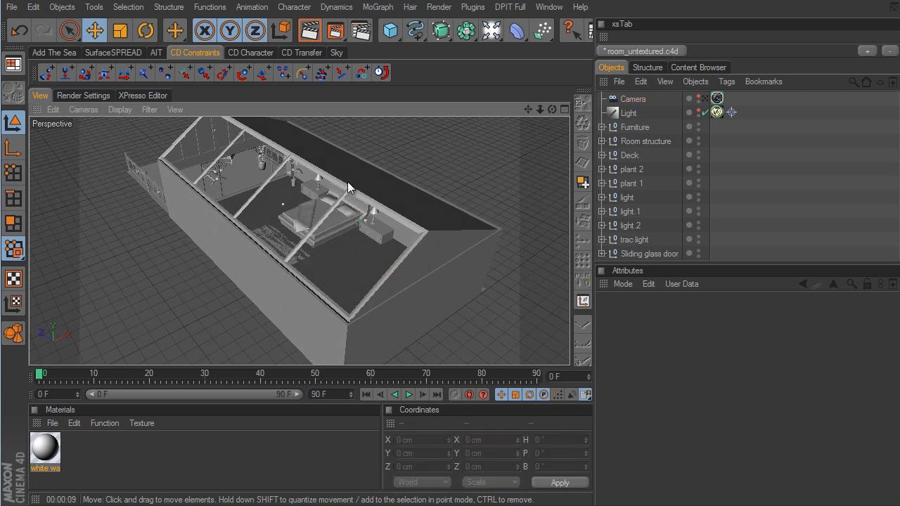
click(350, 174)
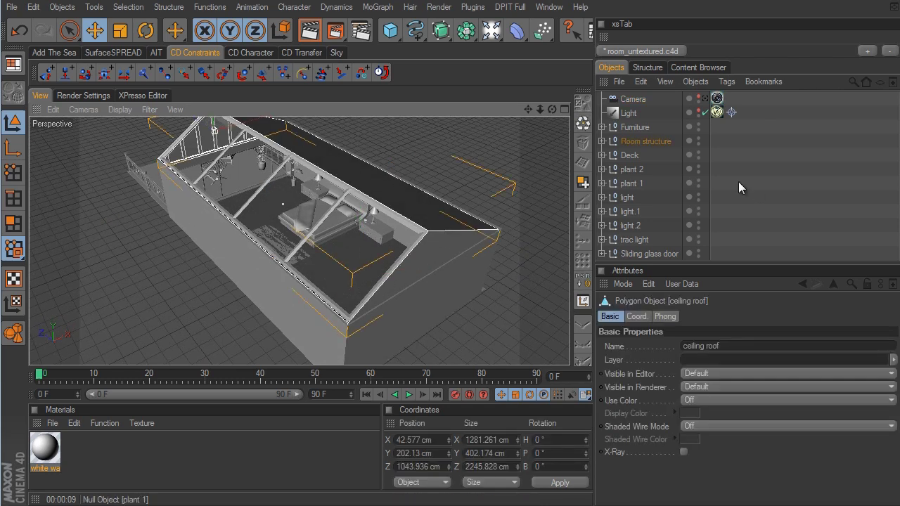
click(603, 142)
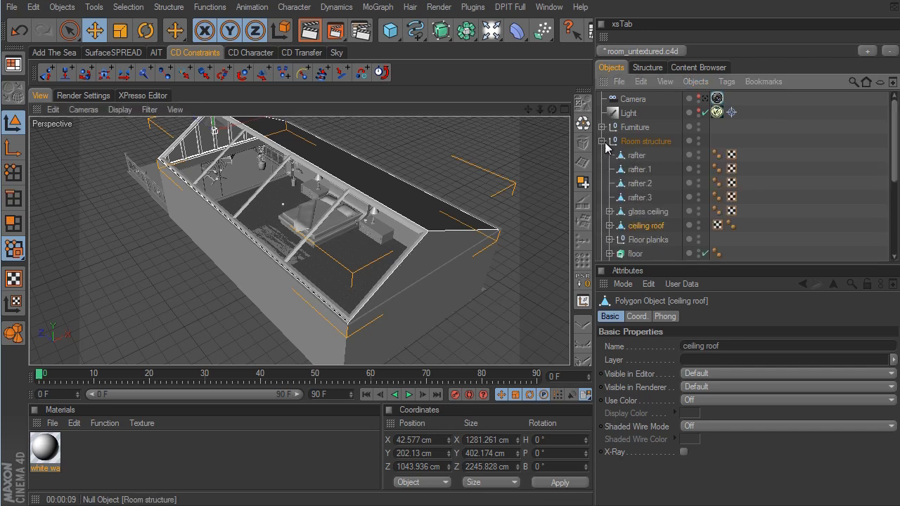
click(698, 222)
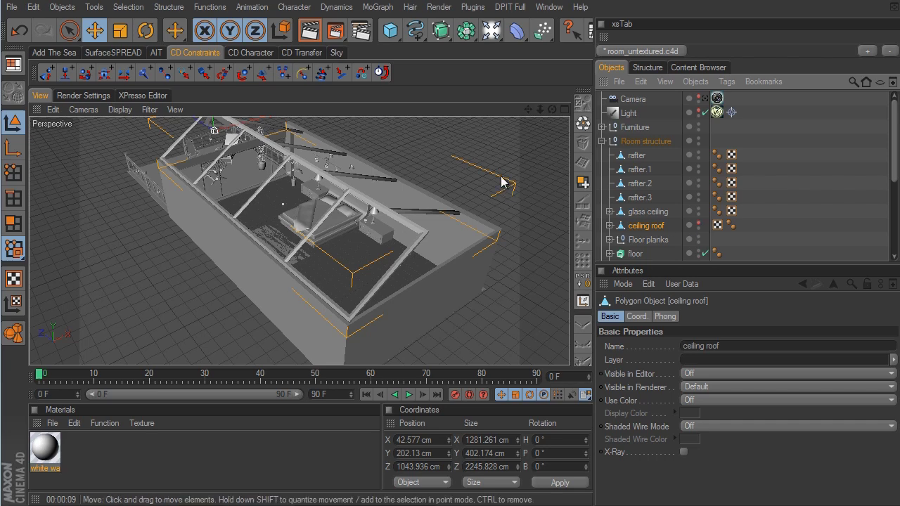
Step: Select the large inner wall polygon behind the bed on the walls object, using polygon mode and the Live Selection tool
alt+drag(436, 303, 513, 180)
alt+right_drag(513, 180, 523, 279)
click(523, 278)
scroll(675, 183, down, 2)
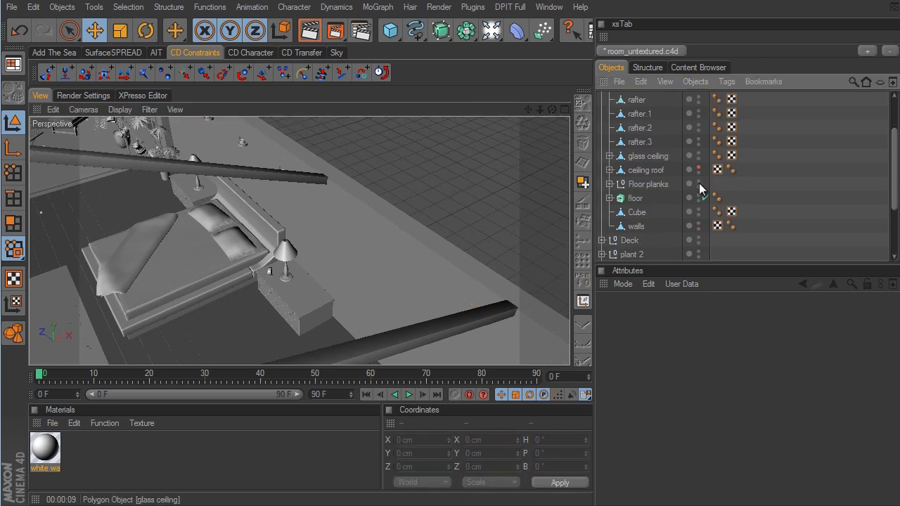
click(636, 226)
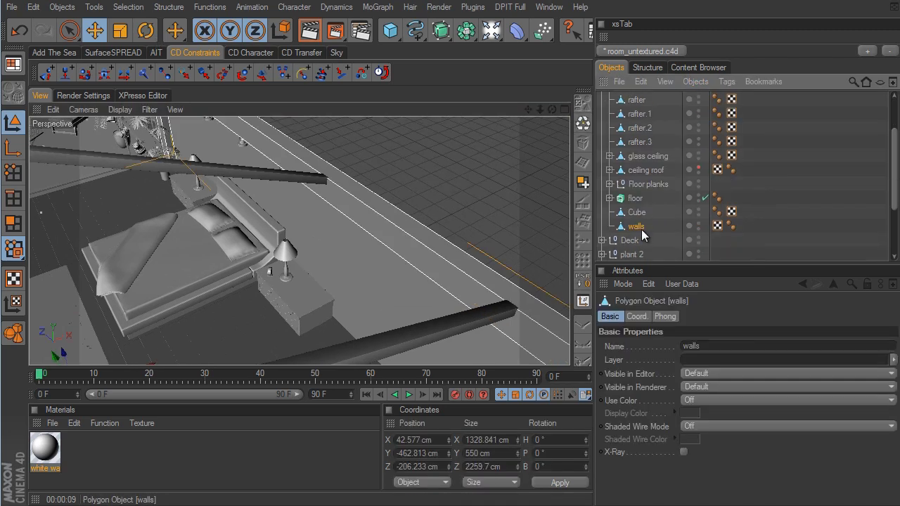
click(13, 224)
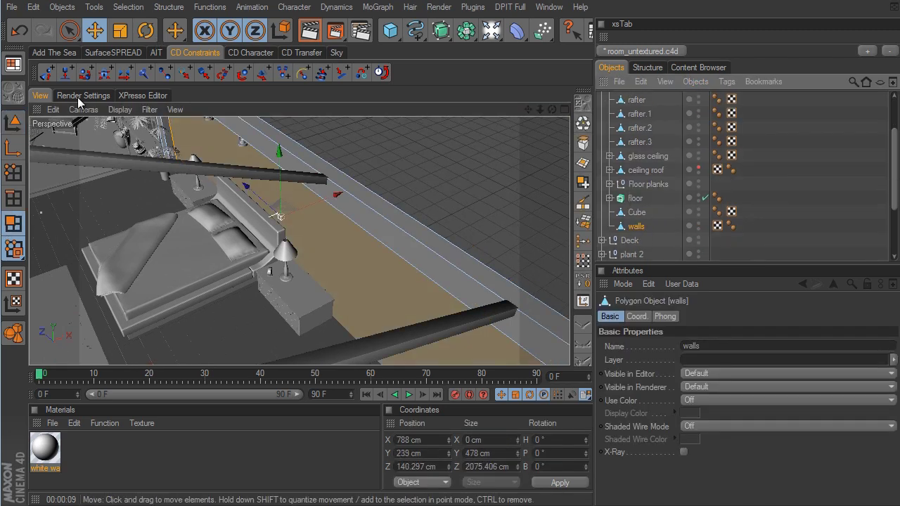
click(74, 30)
alt+drag(533, 269, 191, 172)
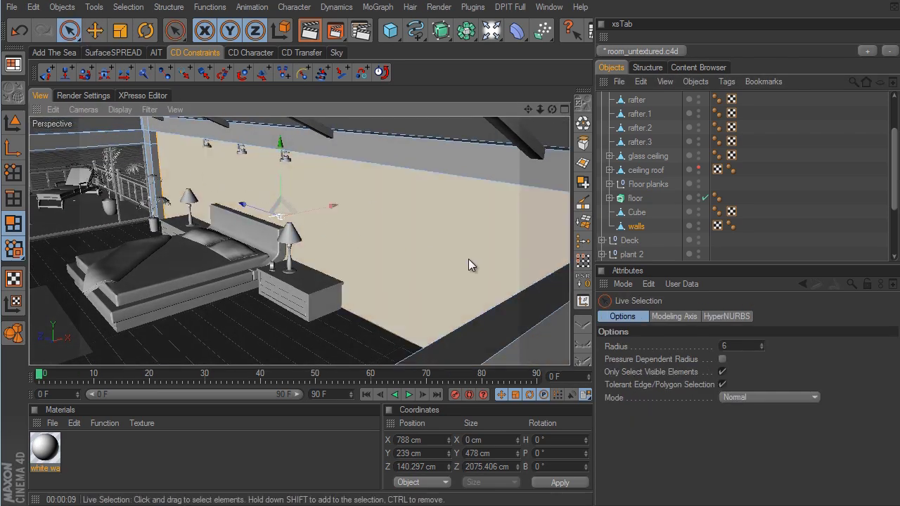
click(342, 204)
Step: Store the selected wall polygon as a polygon selection tag and name it "blue wall"
click(582, 262)
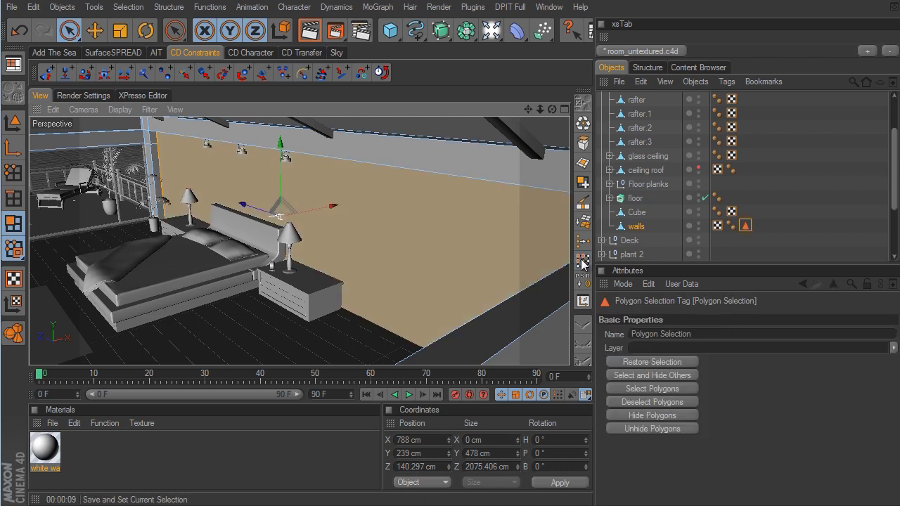
click(696, 333)
text(b)
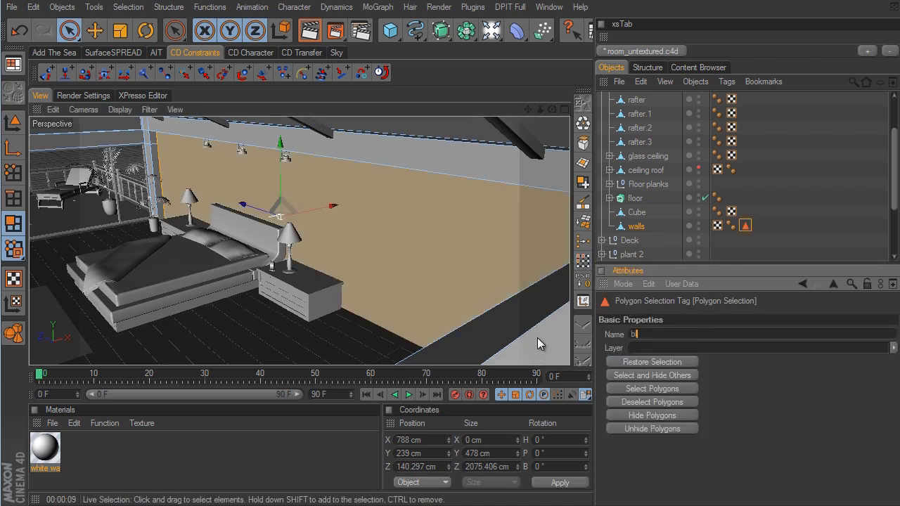
text(lue wall)
key(Return)
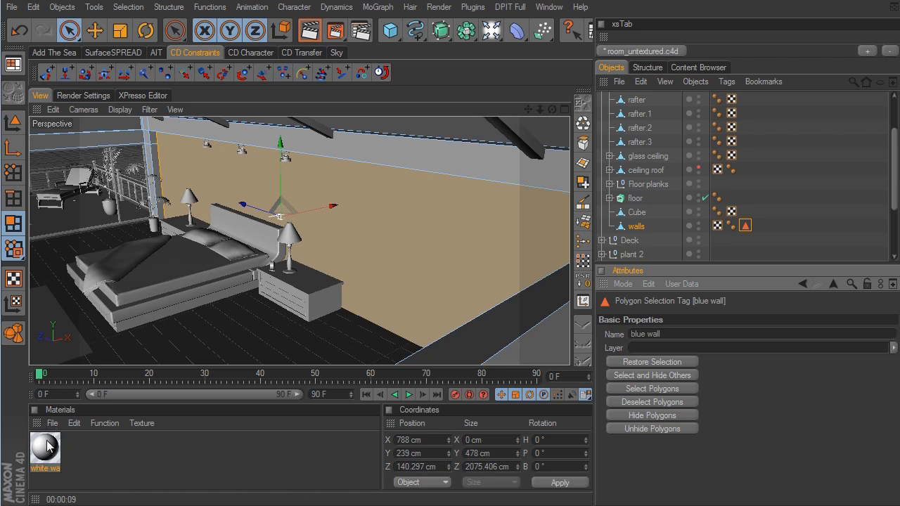
Step: Duplicate the white wall material and rename the copy "blue wall"
ctrl+drag(48, 447, 79, 449)
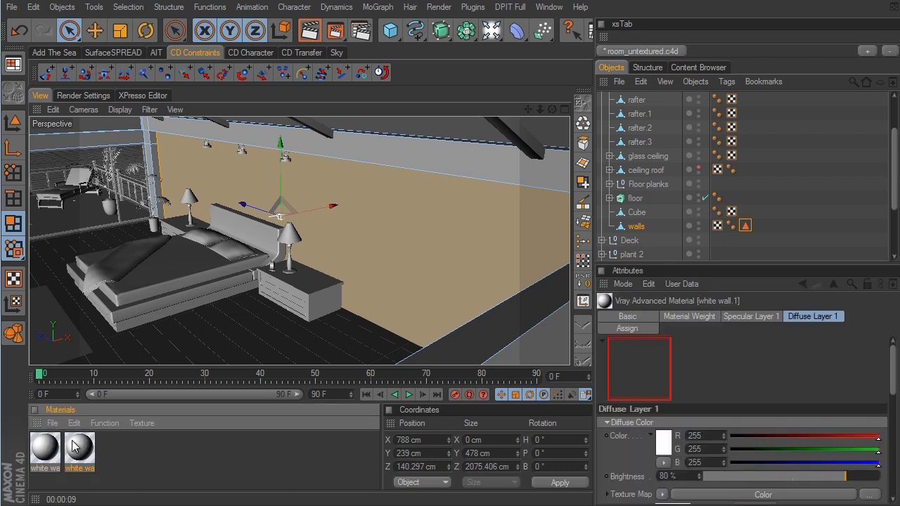
double_click(82, 450)
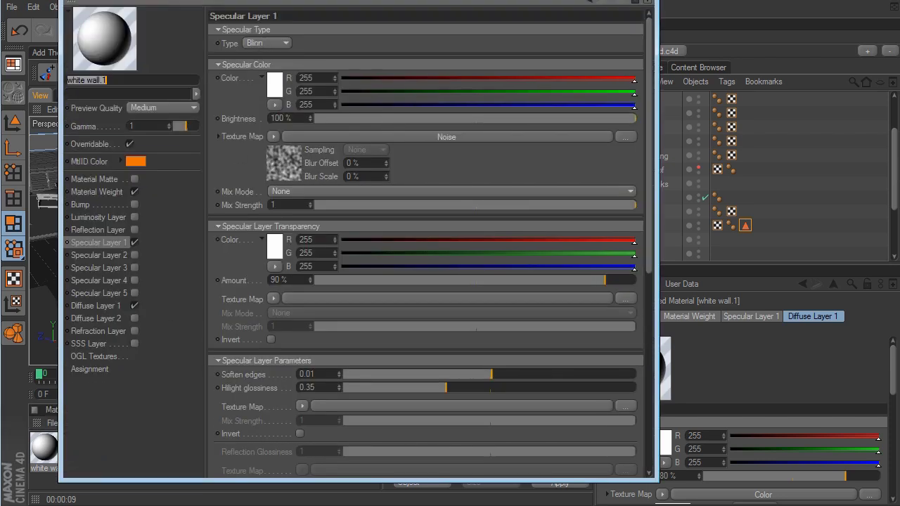
text(blue wall)
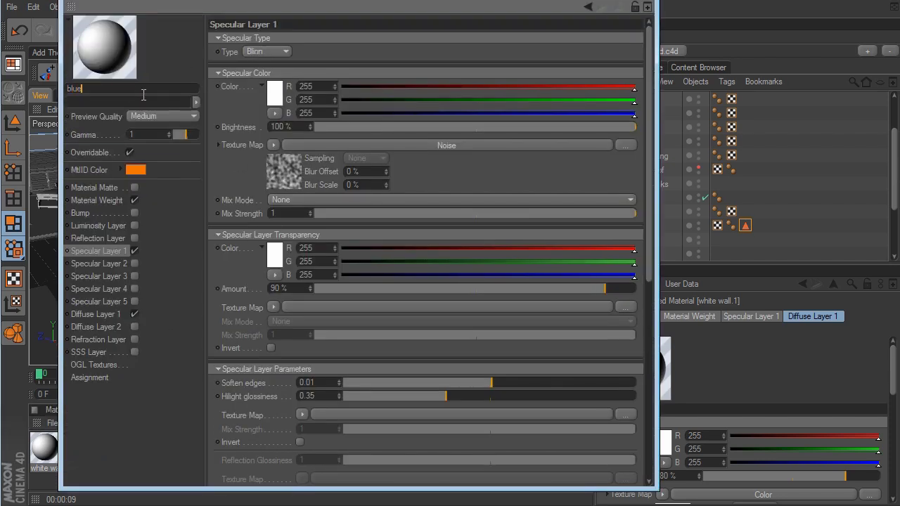
key(Return)
Step: Set the Color shader in the blue wall material's Diffuse Layer 1 to RGB 135, 197, 255 and apply the material to the walls object
click(99, 314)
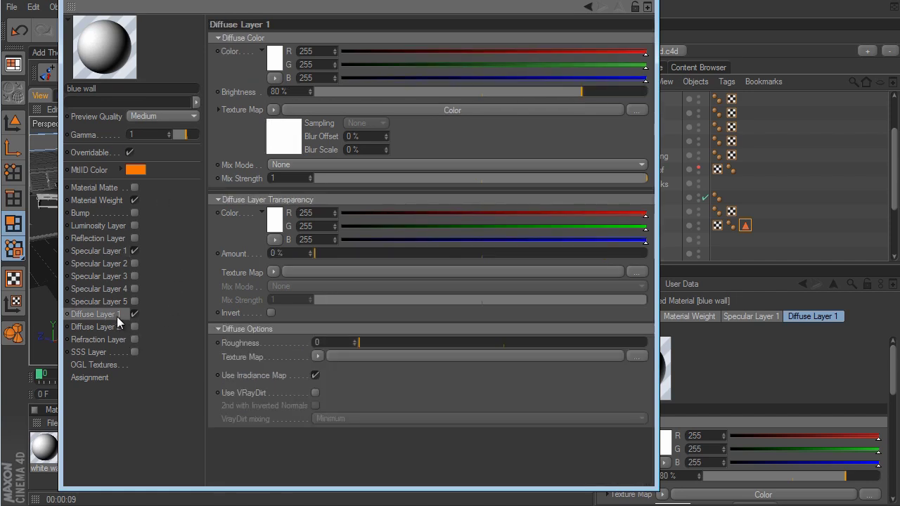
click(285, 142)
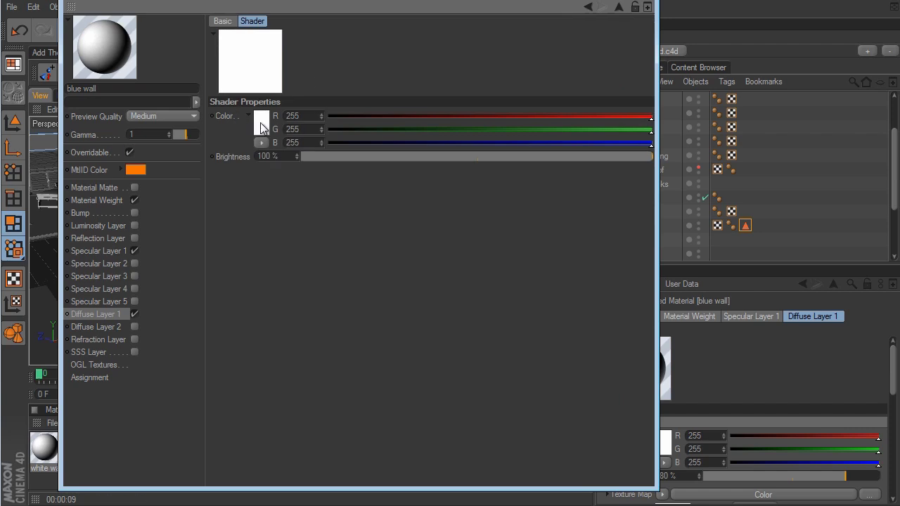
click(261, 125)
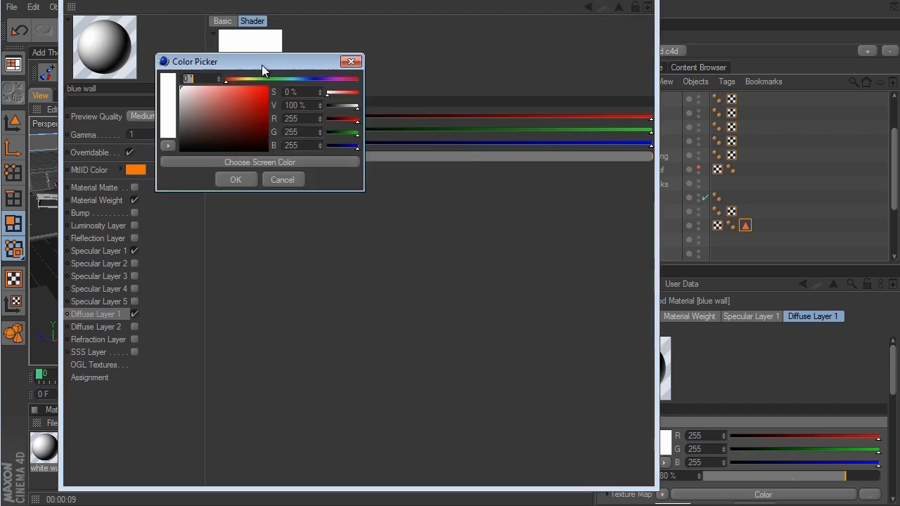
click(297, 80)
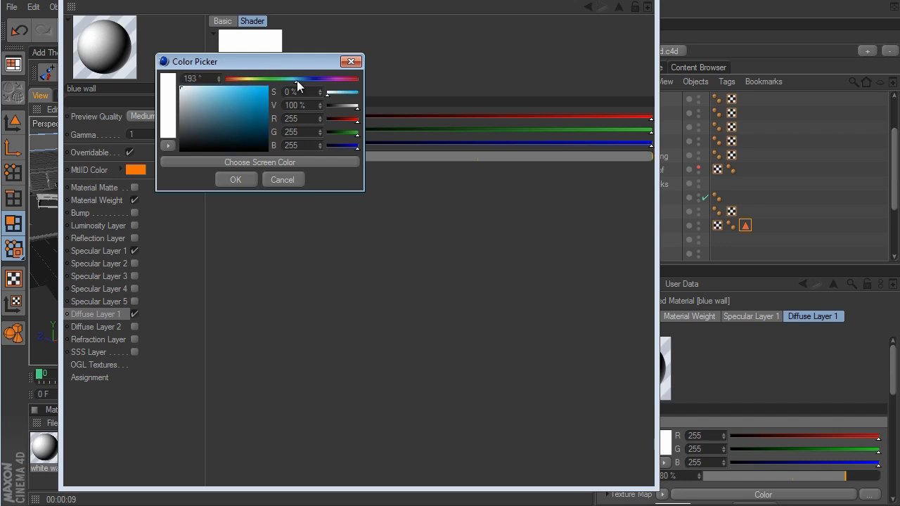
drag(296, 80, 301, 81)
click(218, 90)
drag(218, 90, 221, 81)
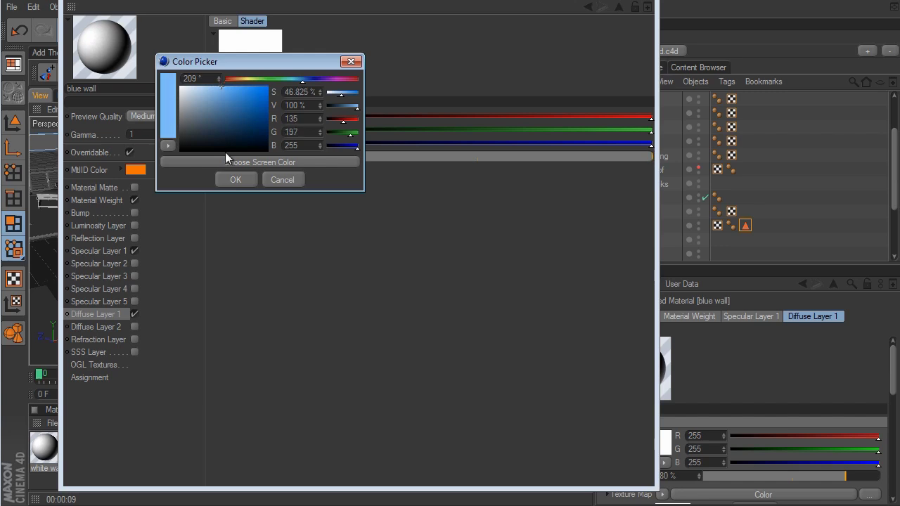
click(245, 178)
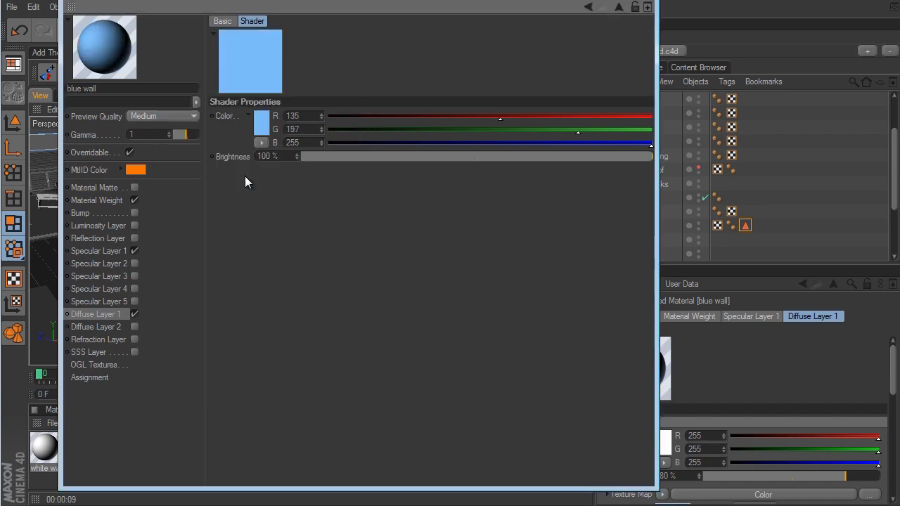
click(645, 4)
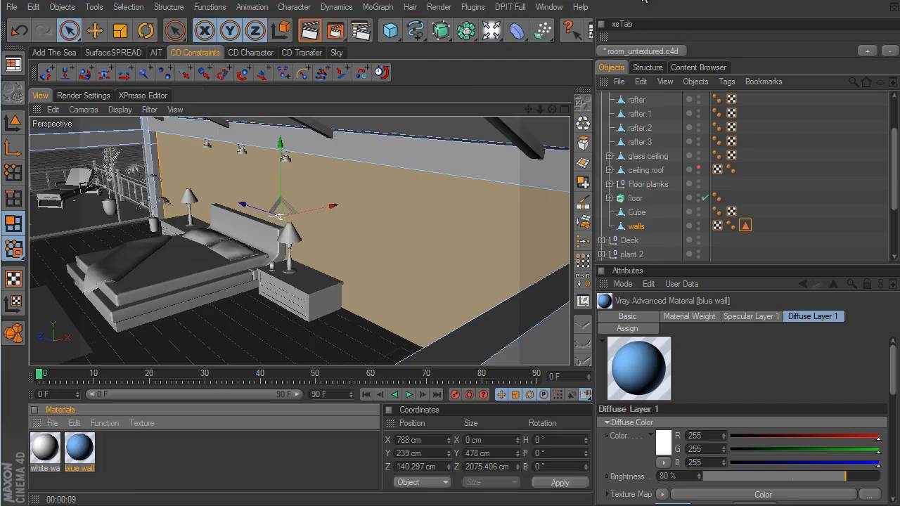
drag(81, 457, 635, 231)
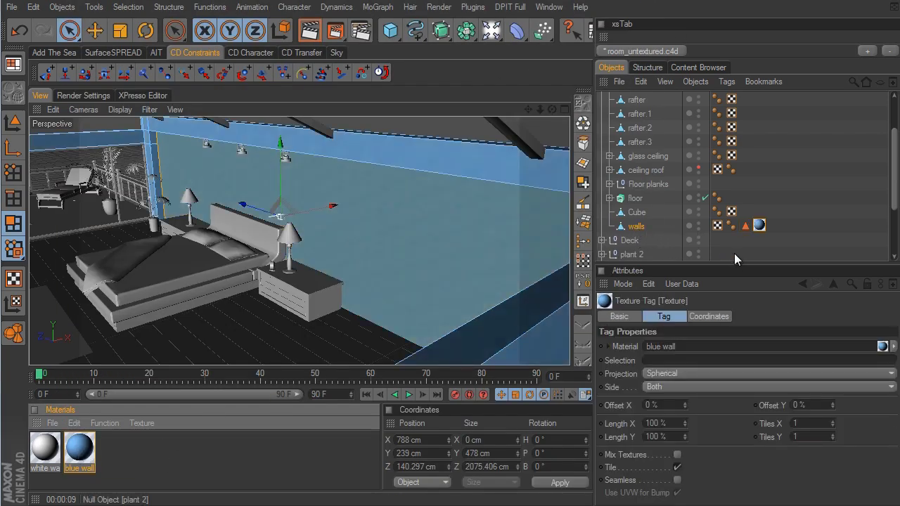
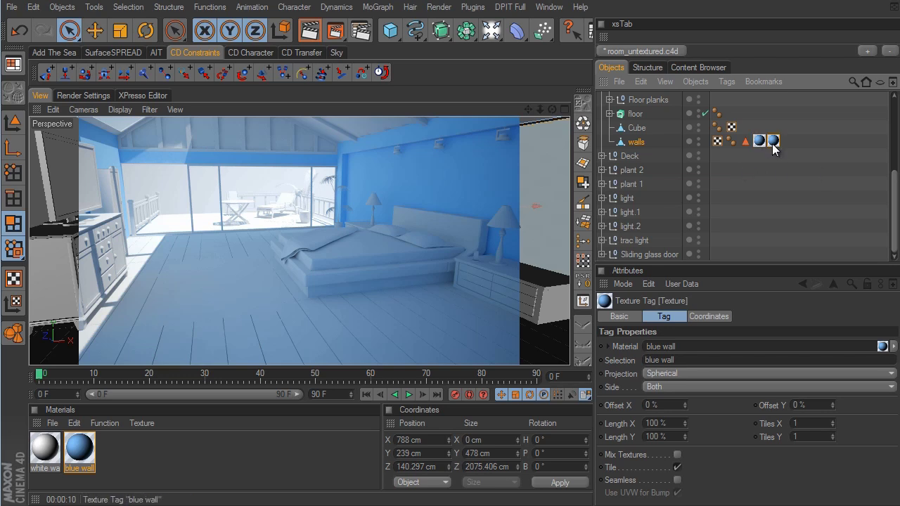
Step: Make further copies of the blue wall texture tag on the walls object
ctrl+drag(773, 140, 816, 140)
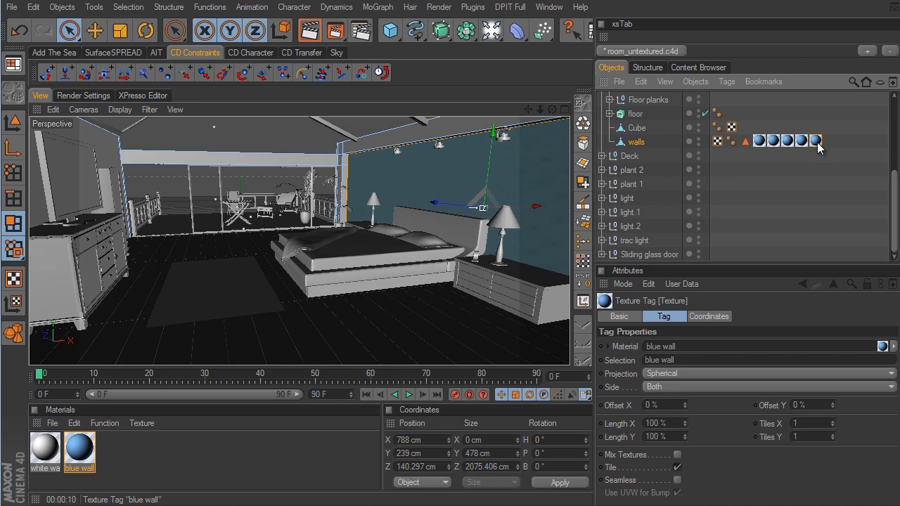
click(837, 177)
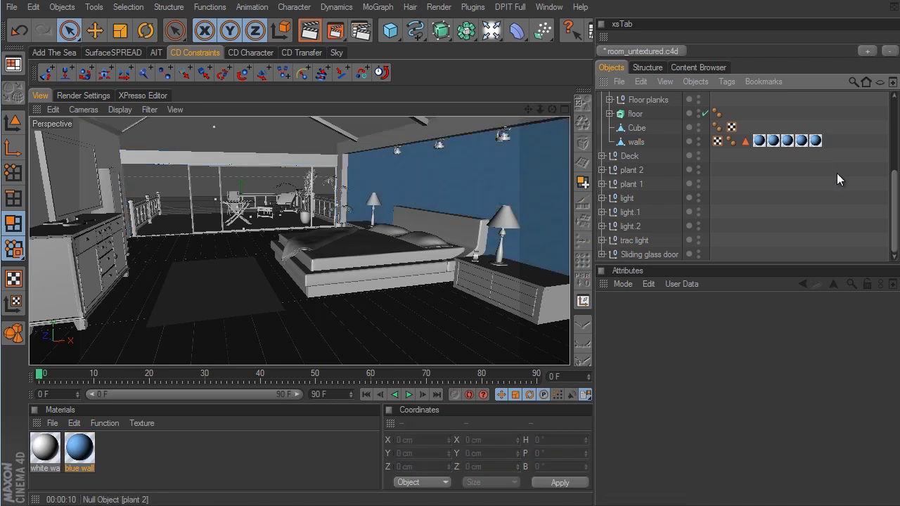
Step: Delete the duplicate blue wall texture tags from the walls object, keeping only the first one
click(762, 142)
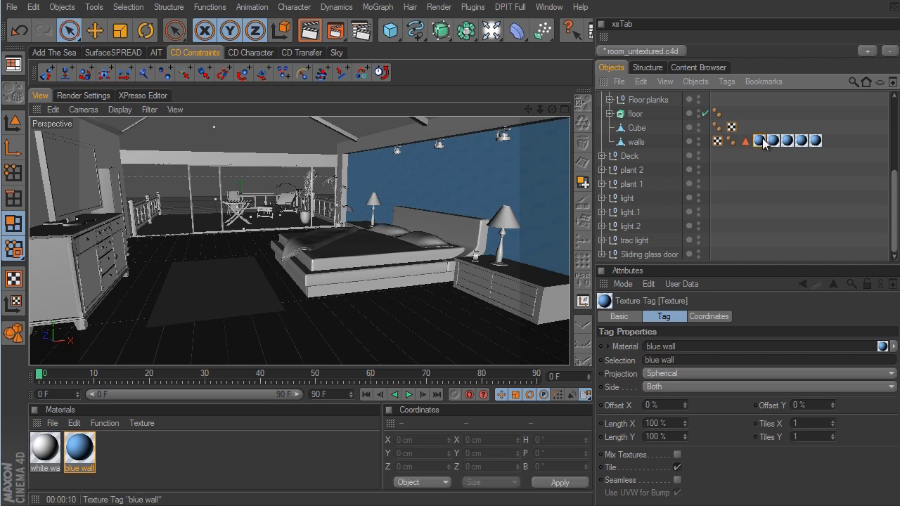
drag(836, 172, 770, 137)
key(Delete)
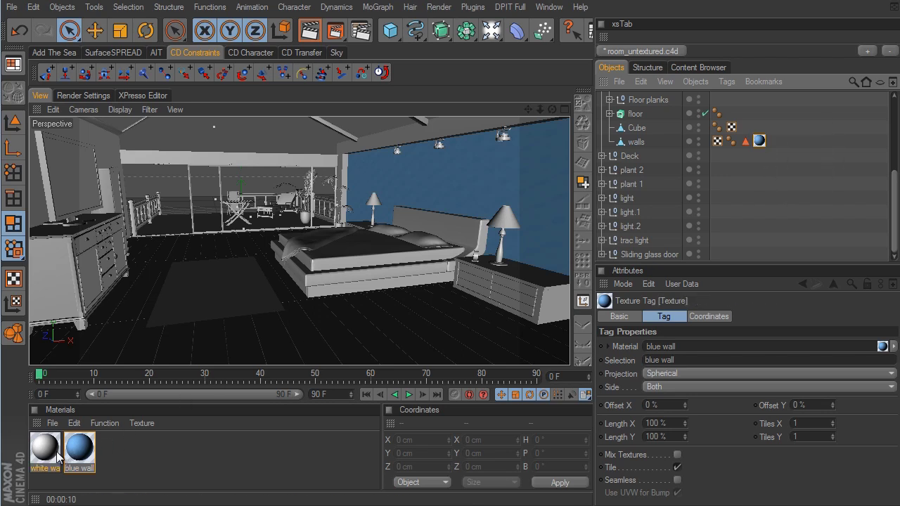
Step: Apply the white wall material to the walls object, placing its tag before the blue wall selection and texture tags, and render the view
drag(48, 457, 742, 144)
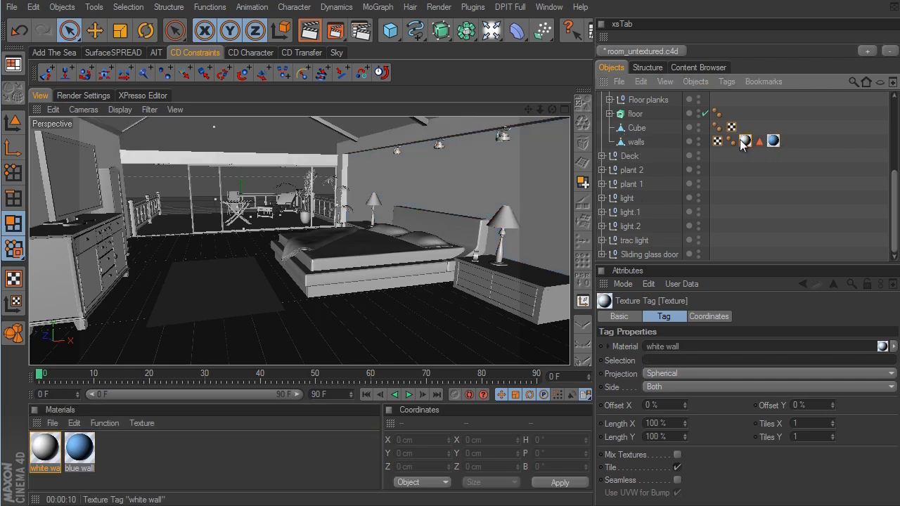
click(749, 168)
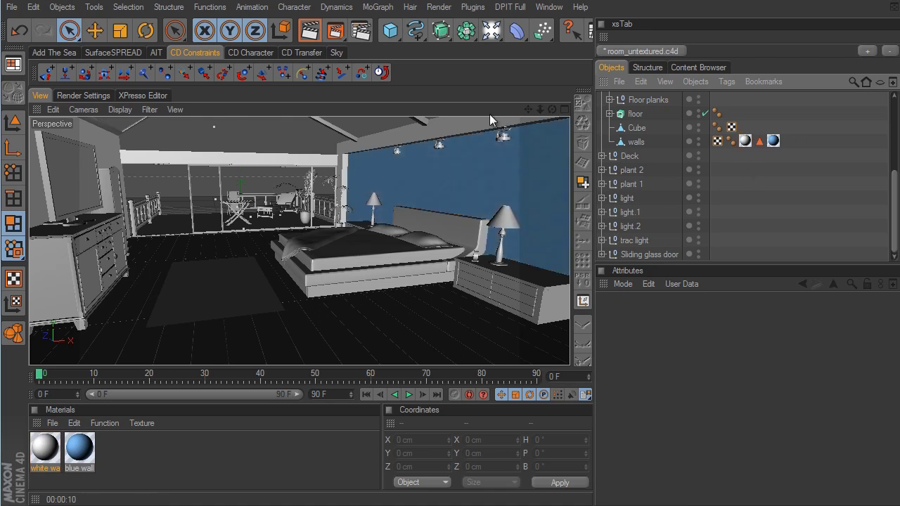
click(310, 31)
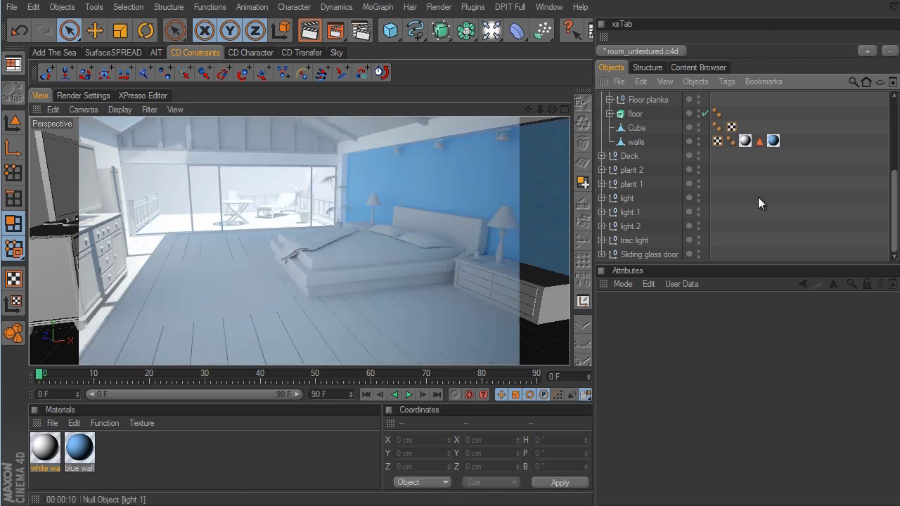
Step: Switch the viewport out of the scene camera's view and look at the floor area beside the bed
scroll(889, 183, up, 5)
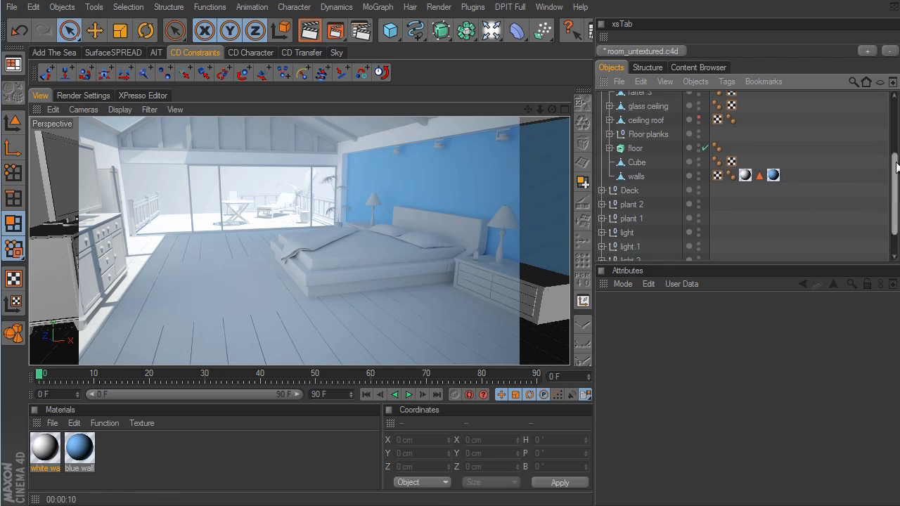
click(709, 98)
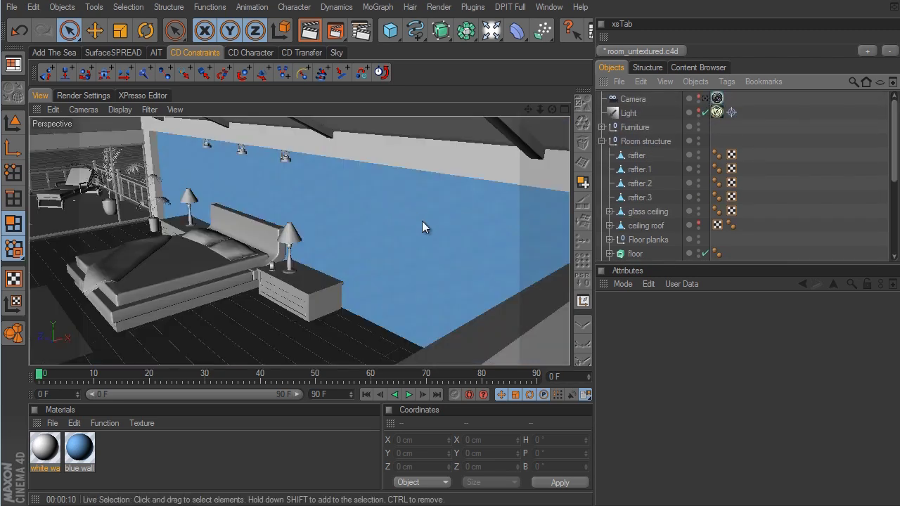
alt+drag(422, 221, 525, 291)
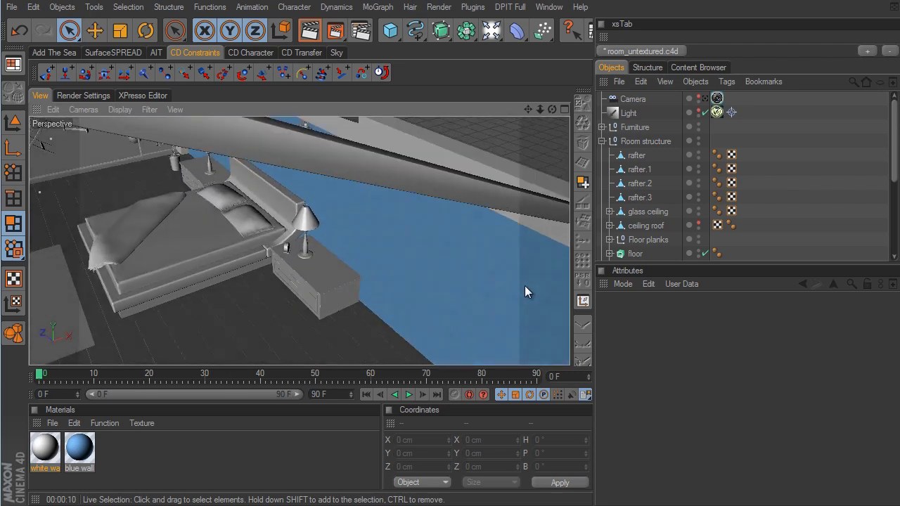
alt+drag(374, 260, 278, 282)
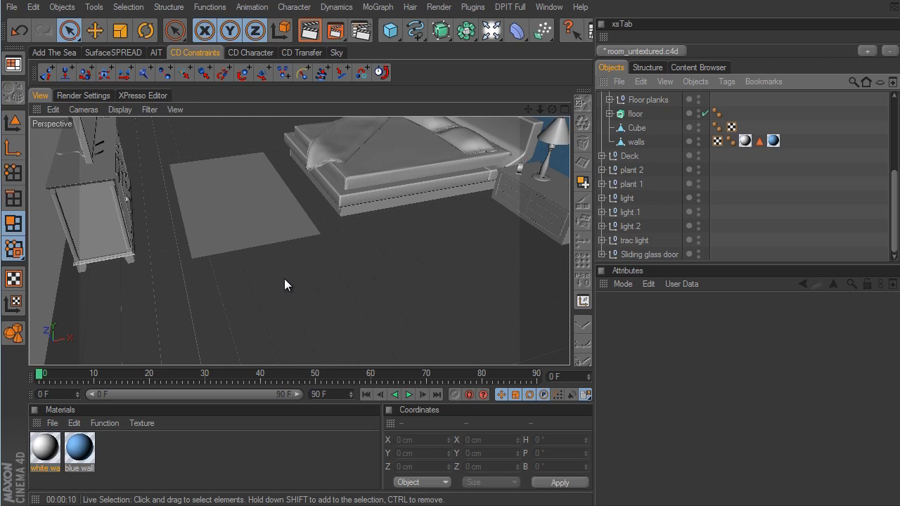
scroll(777, 183, up, 3)
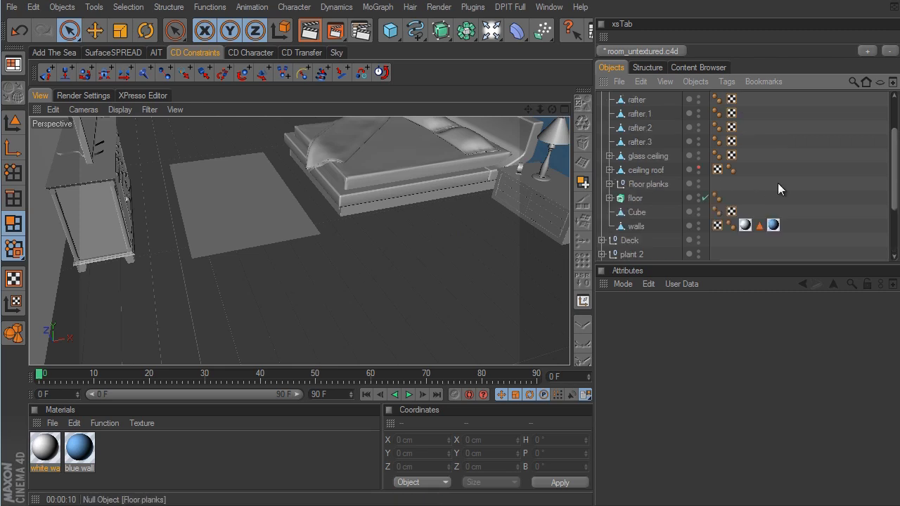
Step: Expand the Floor planks group and inspect the cube inside Cloner Object.3
click(609, 184)
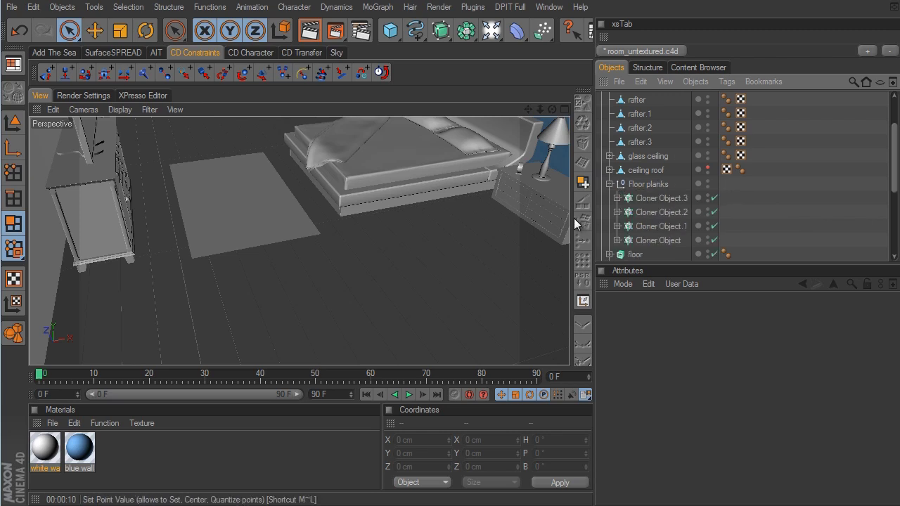
click(616, 198)
click(658, 212)
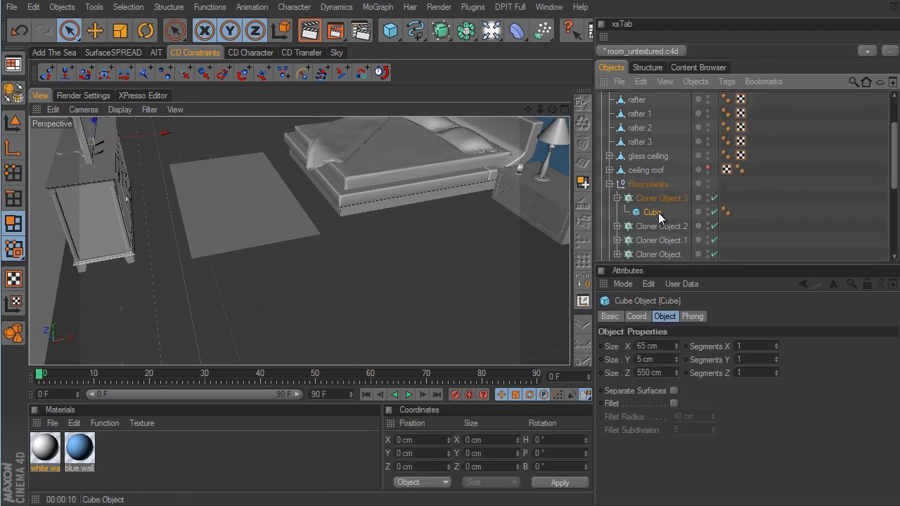
click(617, 198)
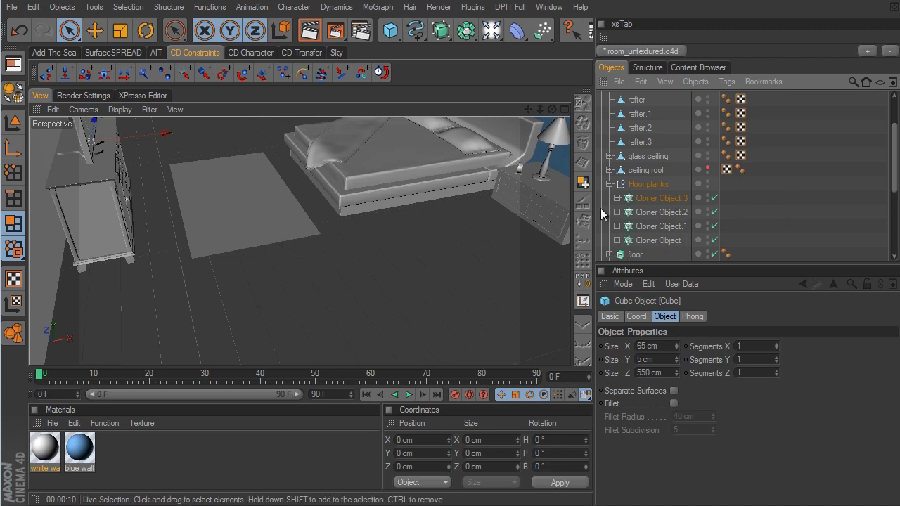
Step: Create a new V-Ray advanced material and name it "wood floor"
click(53, 424)
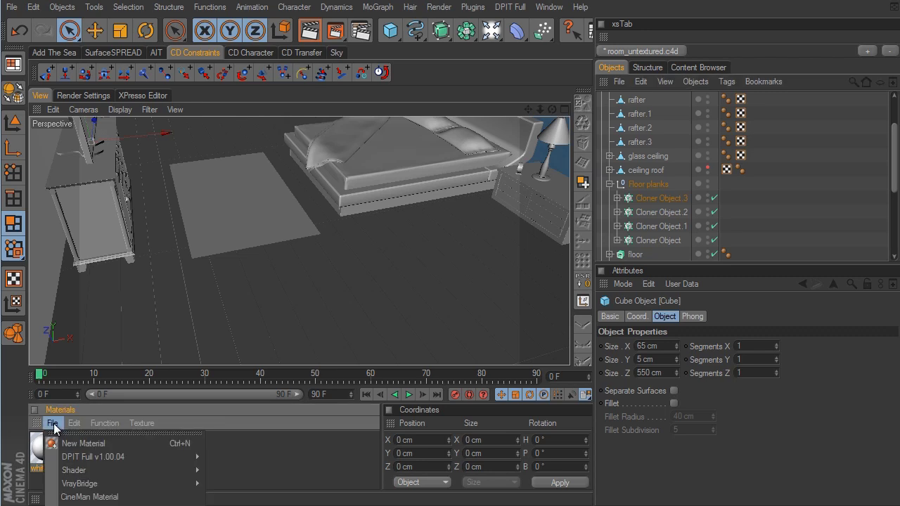
mouse_move(87, 484)
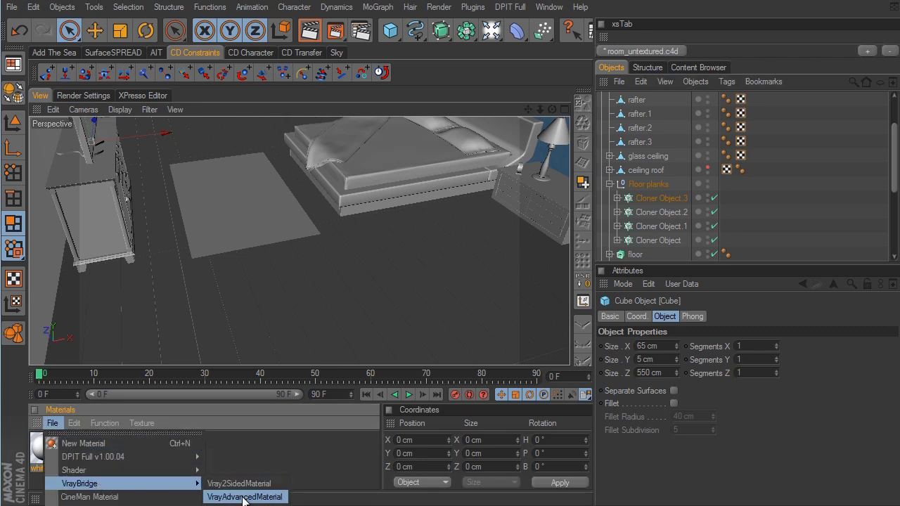
click(244, 497)
double_click(39, 442)
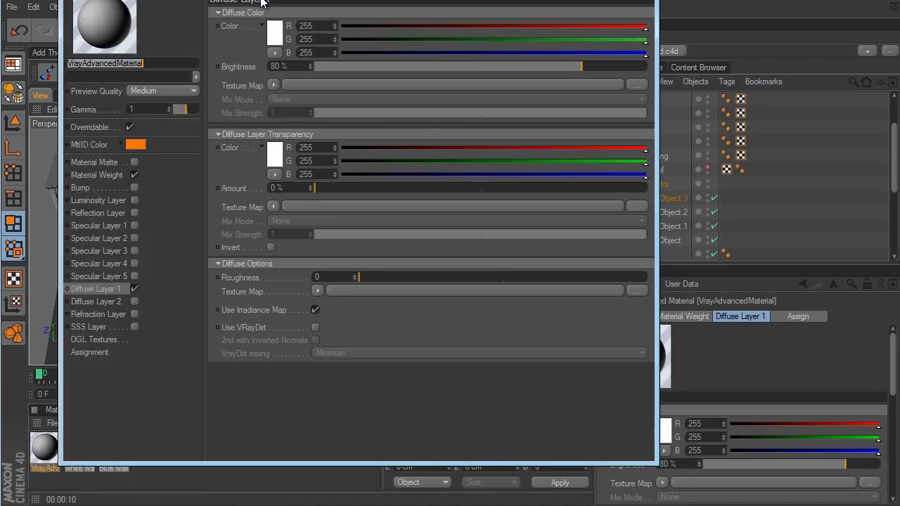
text(wood floor)
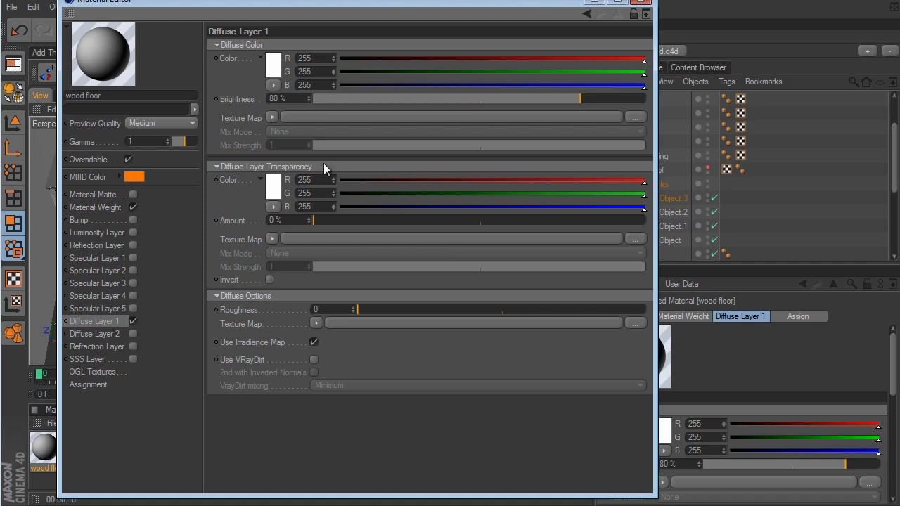
Step: Load the wood08 image from the tex folder as the wood floor material's Diffuse Layer 1 colour texture map
click(272, 117)
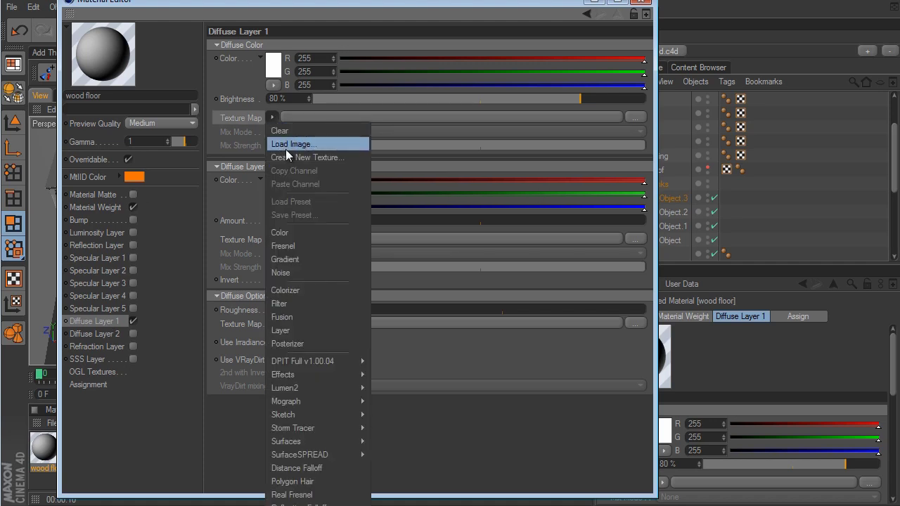
click(633, 151)
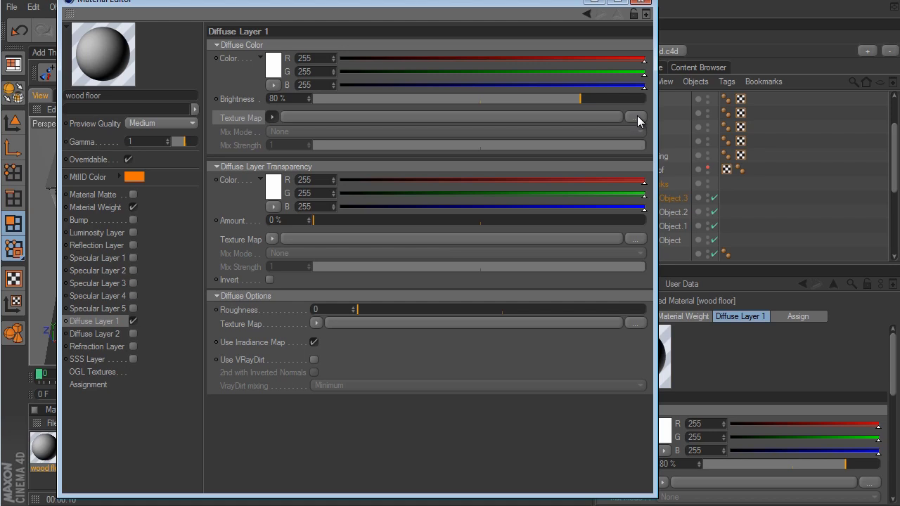
click(638, 119)
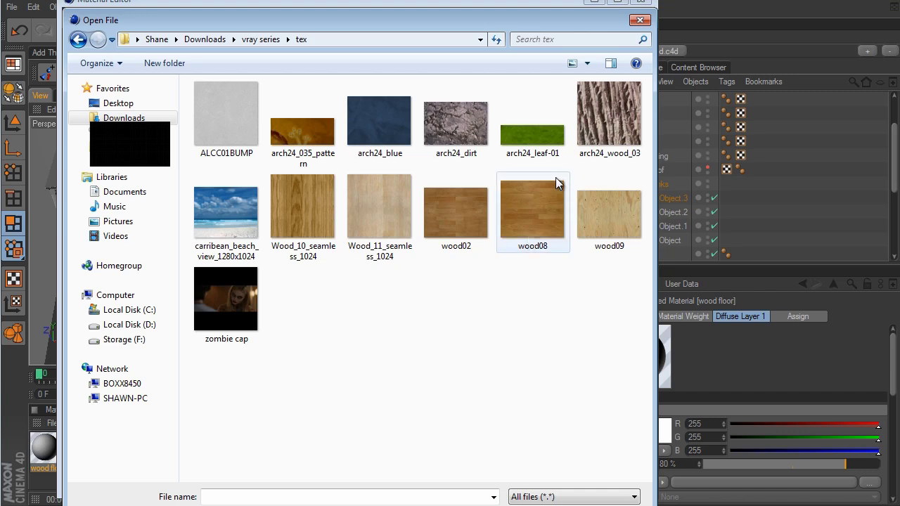
click(532, 207)
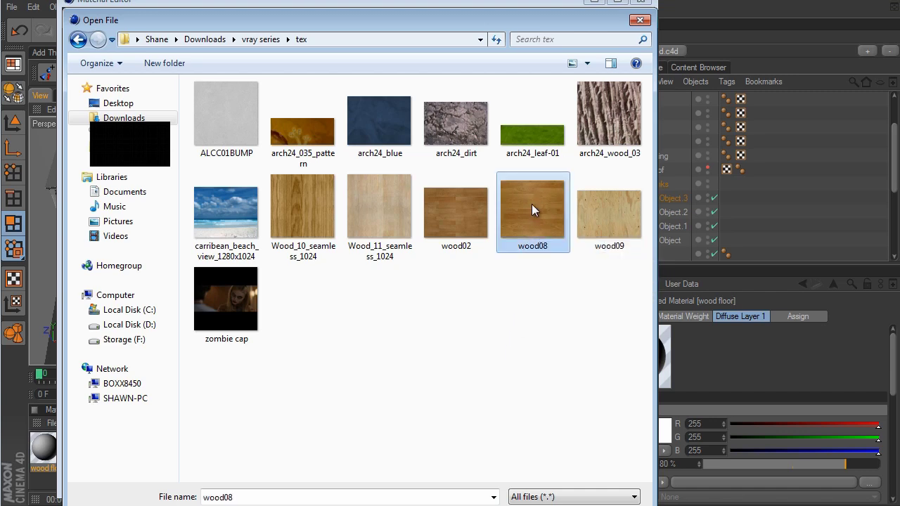
key(Return)
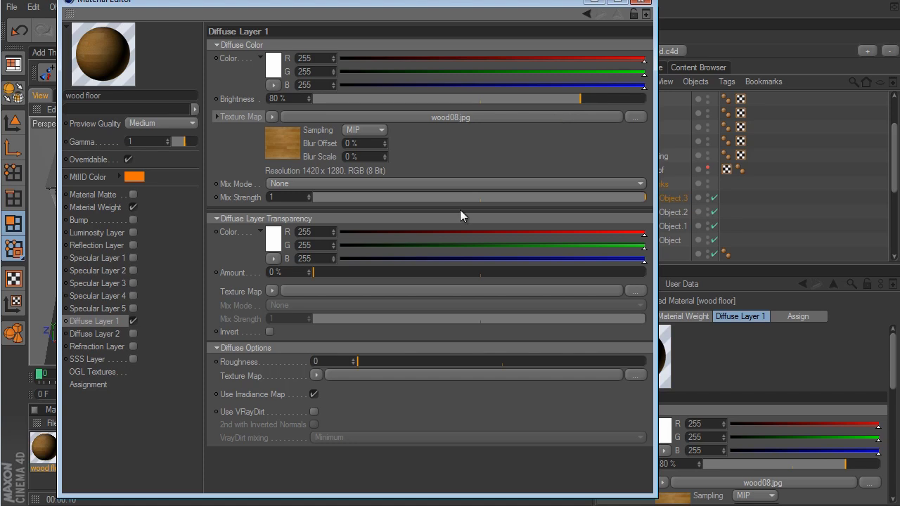
Step: Enable Specular Layer 1 on the wood floor material, set its reflection glossiness to 0.8, and close the material editor
click(132, 258)
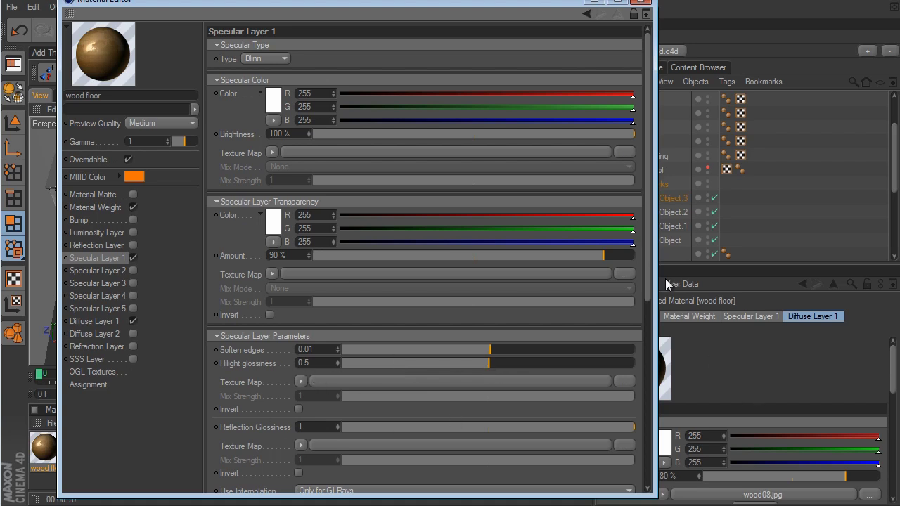
drag(647, 243, 340, 315)
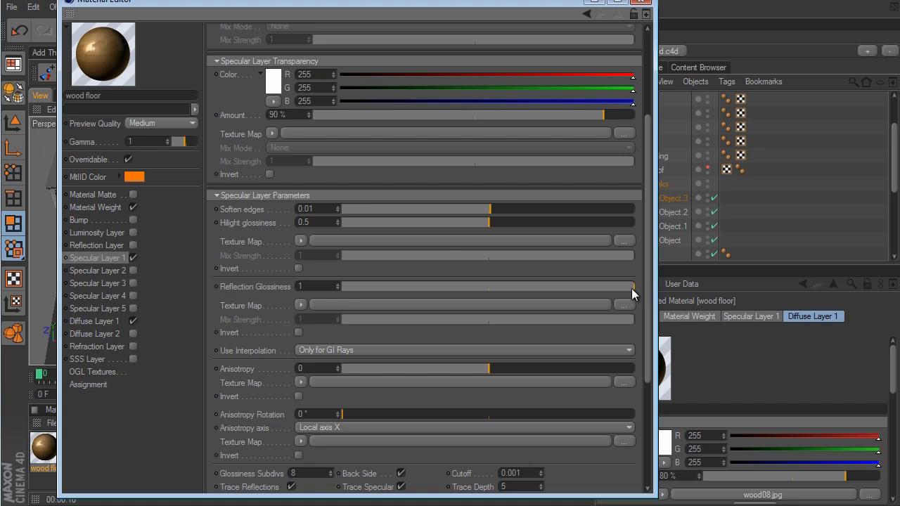
drag(631, 288, 583, 288)
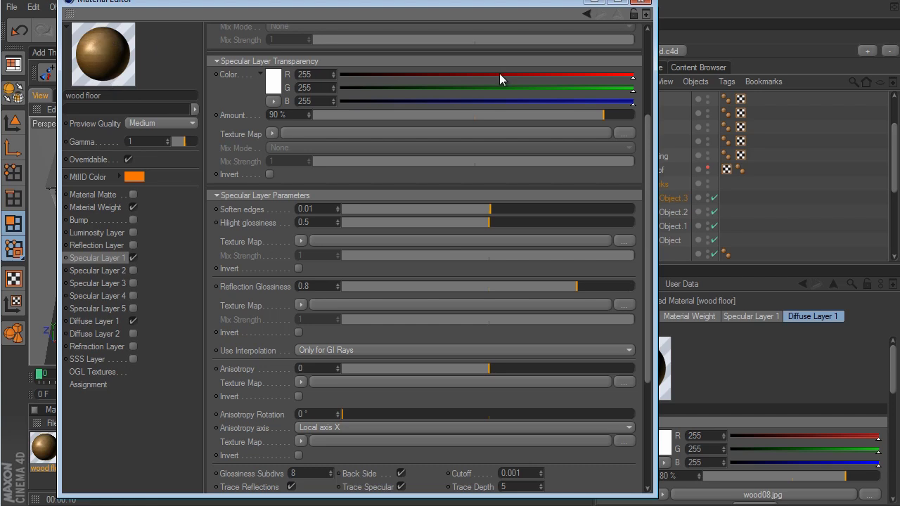
click(645, 3)
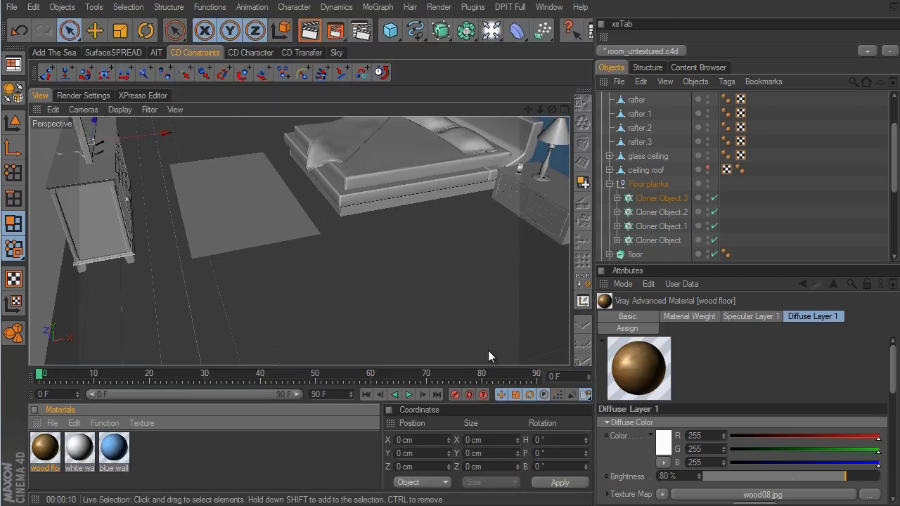
Step: Apply the wood floor material to Cloner Object.3 and set the texture projection to Cubic
drag(52, 448, 682, 198)
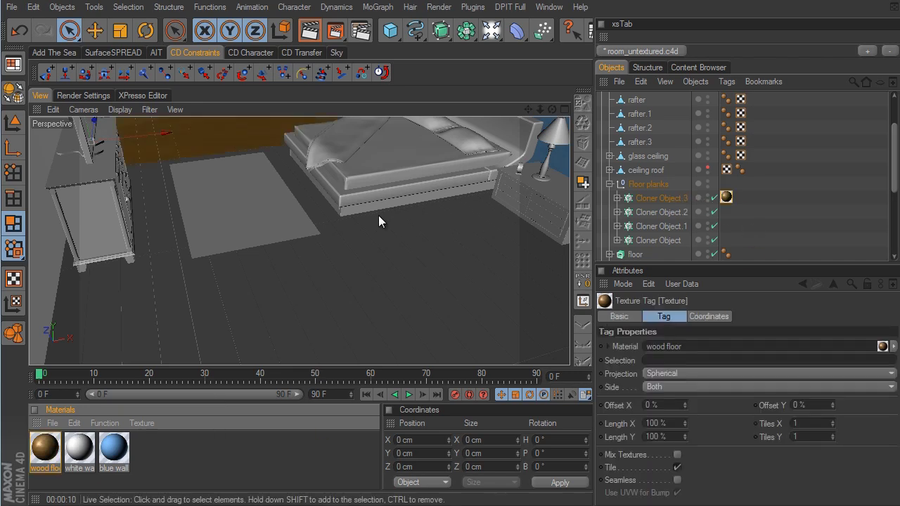
alt+drag(376, 215, 530, 276)
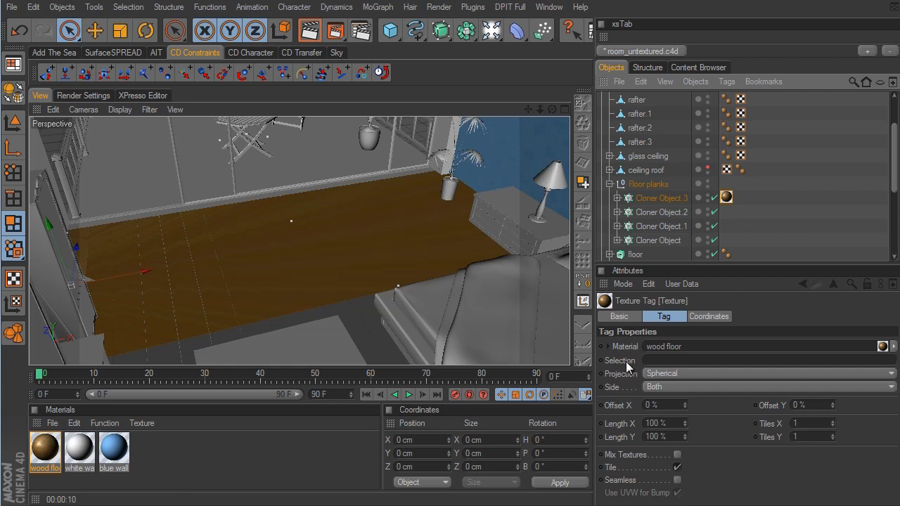
click(672, 376)
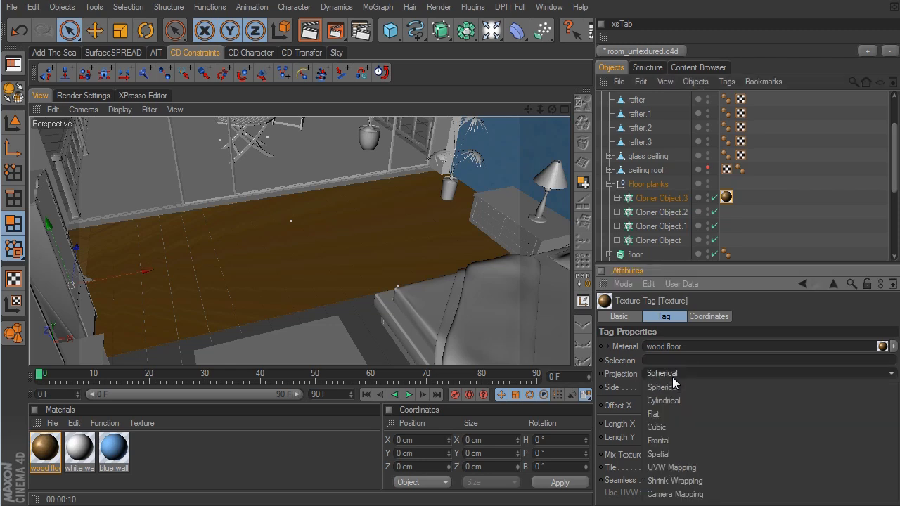
click(671, 428)
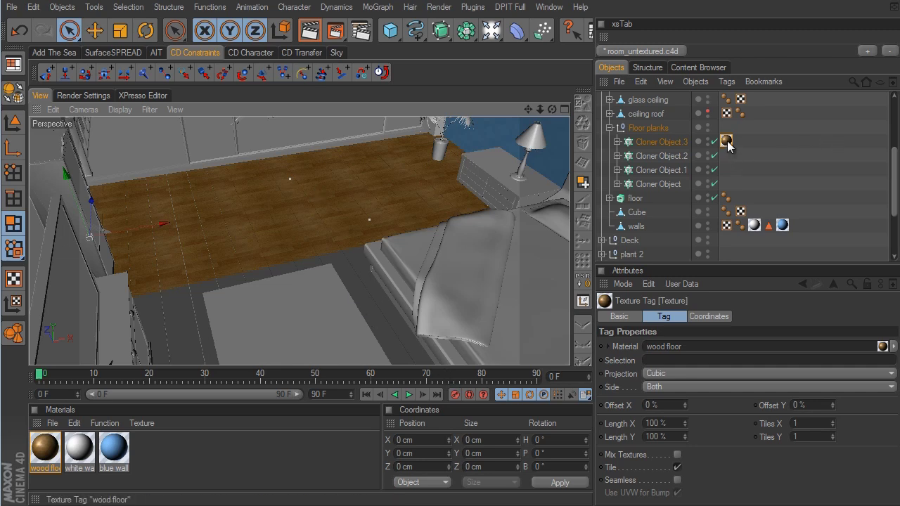
Step: Rotate the texture axis of Cloner Object.3 to a 90° heading, then return to model editing with the Move tool
click(647, 140)
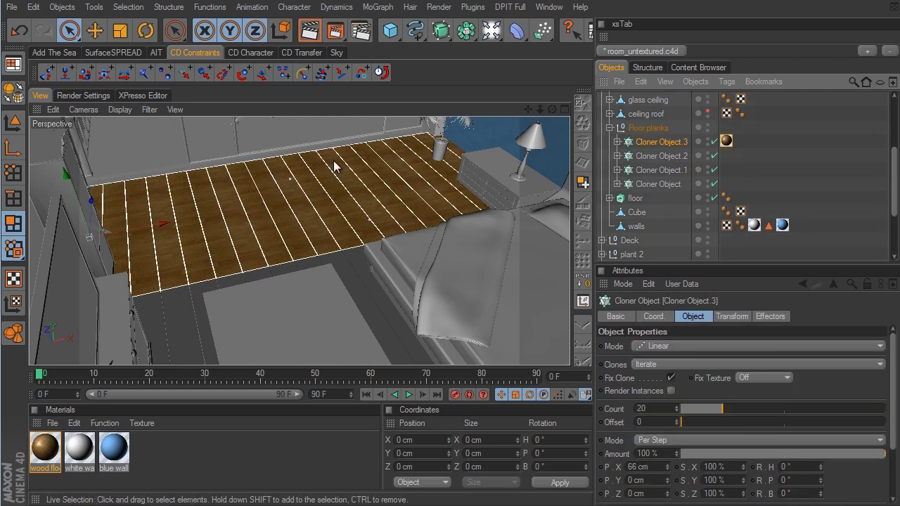
click(10, 302)
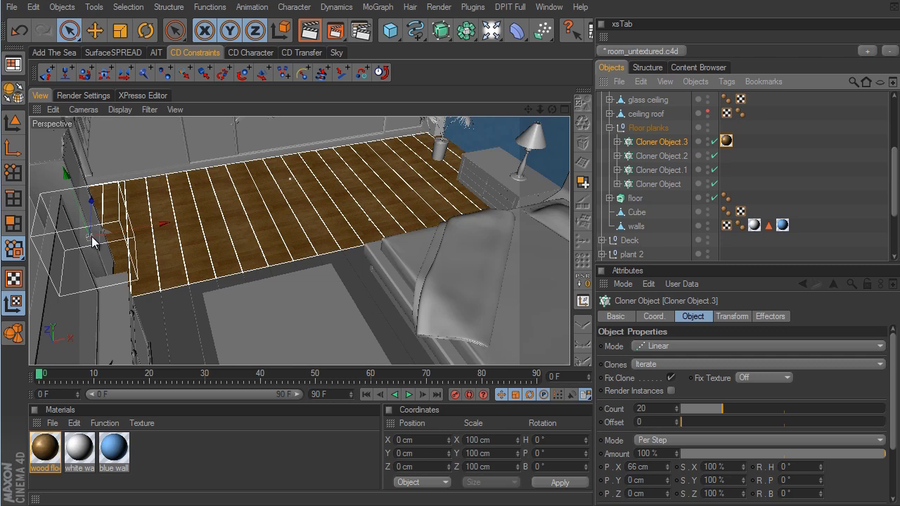
click(146, 31)
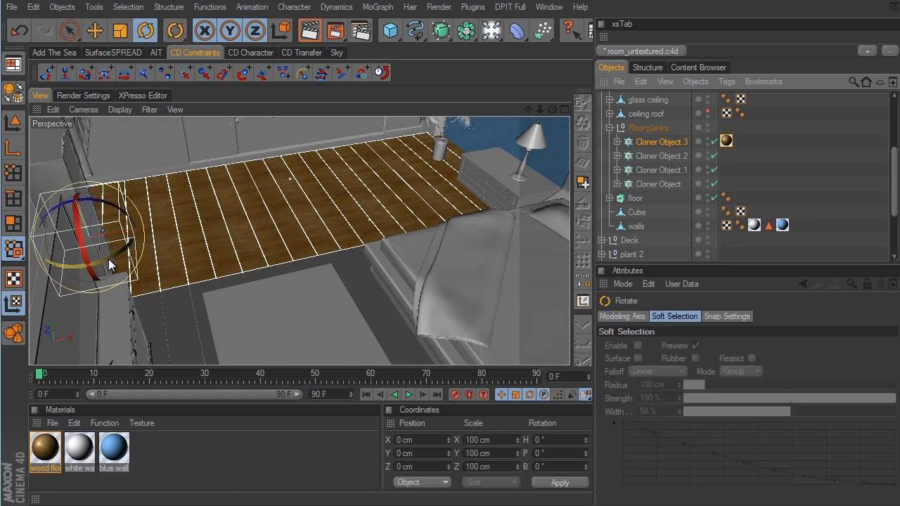
drag(108, 259, 153, 211)
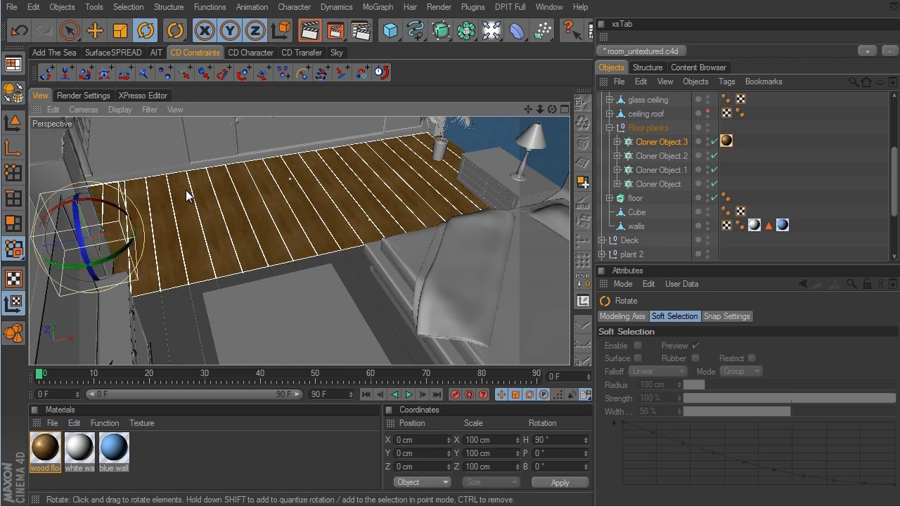
click(13, 123)
click(97, 34)
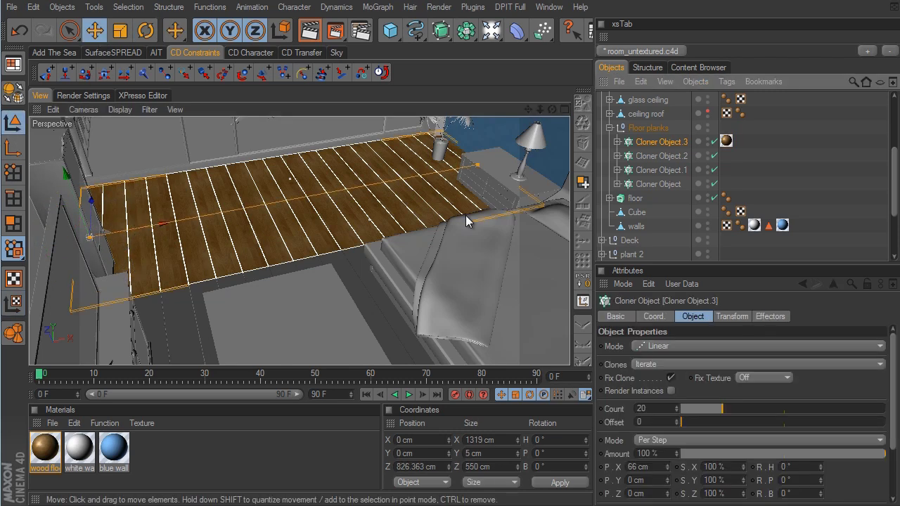
Step: Copy the wood floor texture tag from Cloner Object.3 to Cloner Object.2, Cloner Object.1 and Cloner Object
click(805, 173)
scroll(564, 277, up, 10)
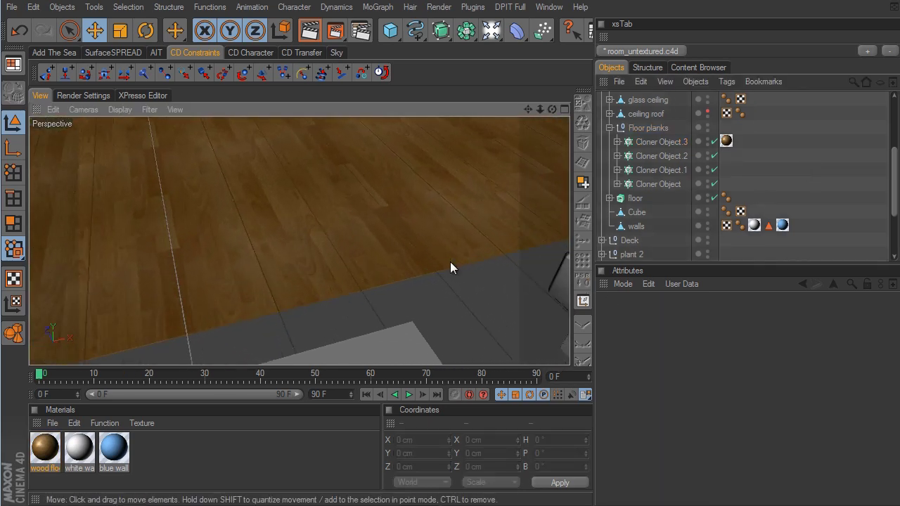
scroll(431, 231, up, 3)
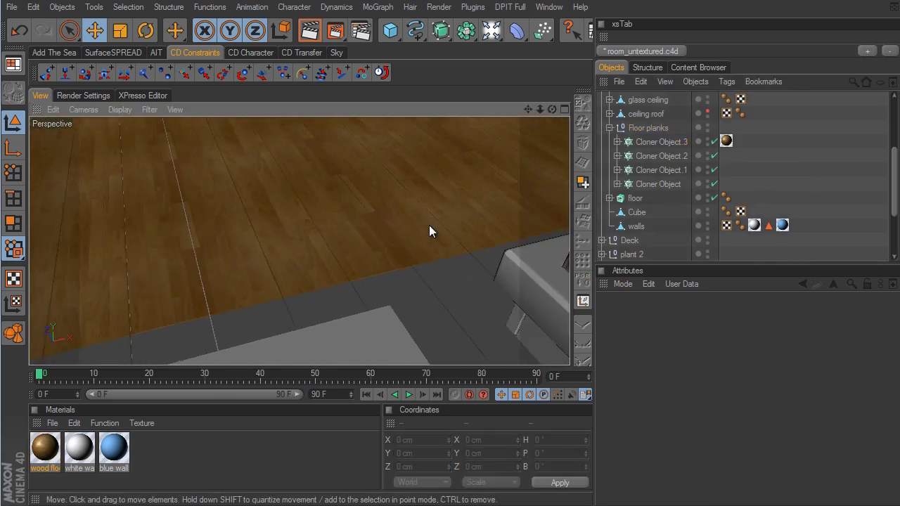
scroll(430, 231, down, 10)
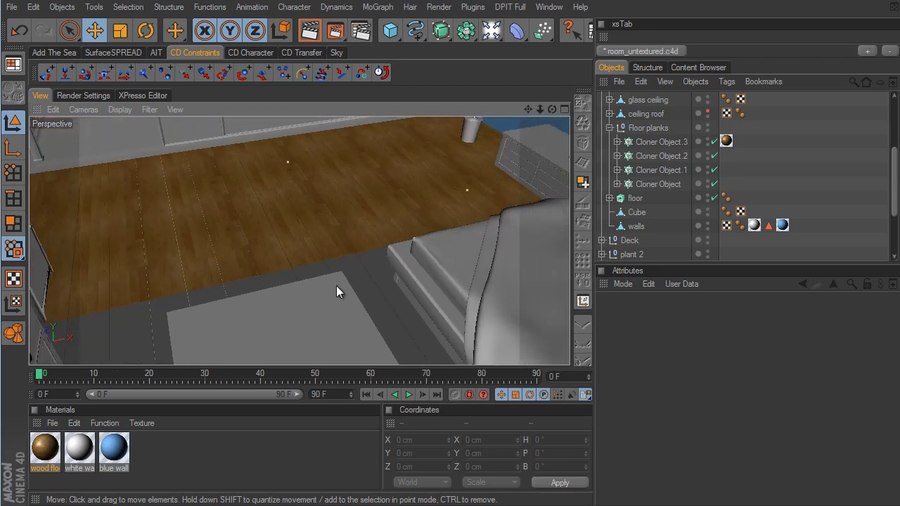
alt+drag(464, 265, 520, 263)
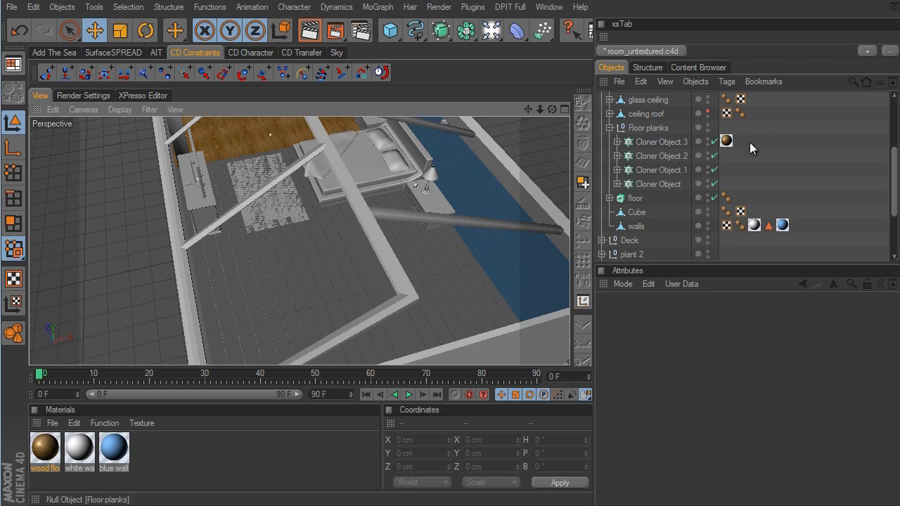
click(726, 140)
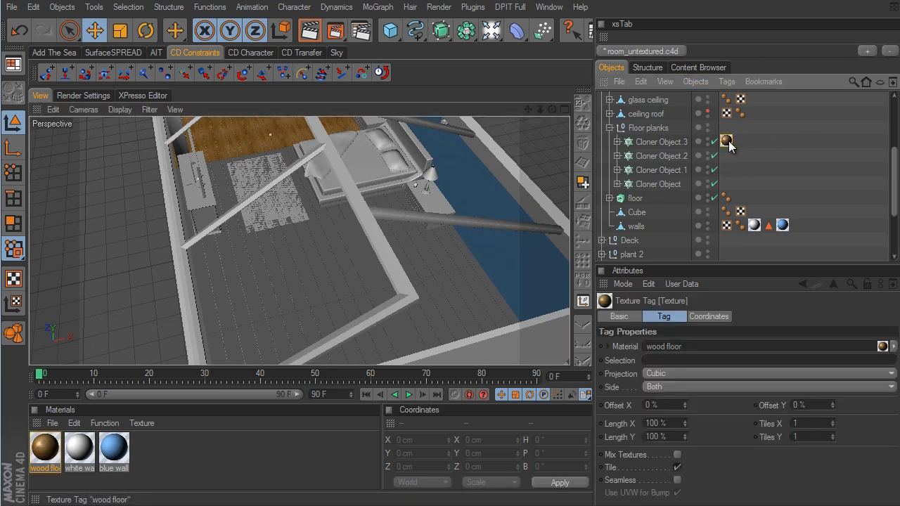
drag(729, 144, 729, 184)
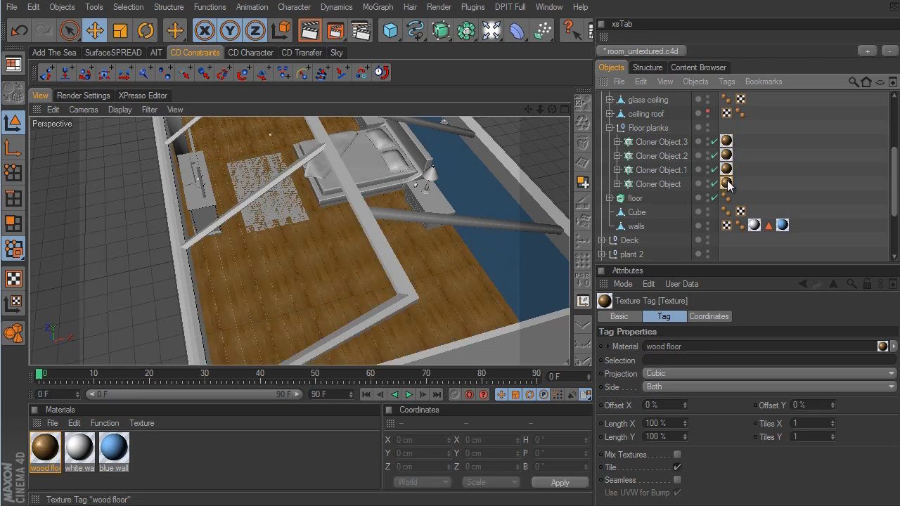
Step: Shift the wood floor texture on Cloner Object.3 about 58 cm along X using the texture axis
alt+drag(502, 264, 333, 244)
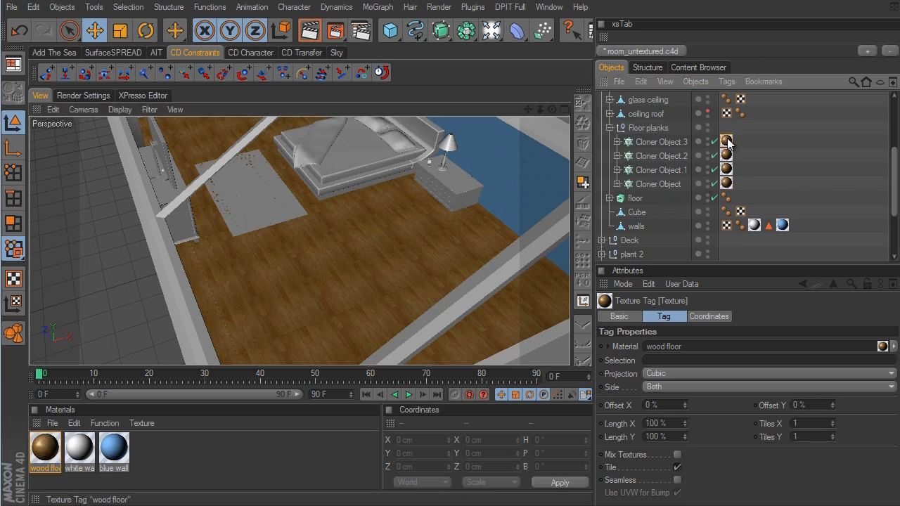
click(17, 305)
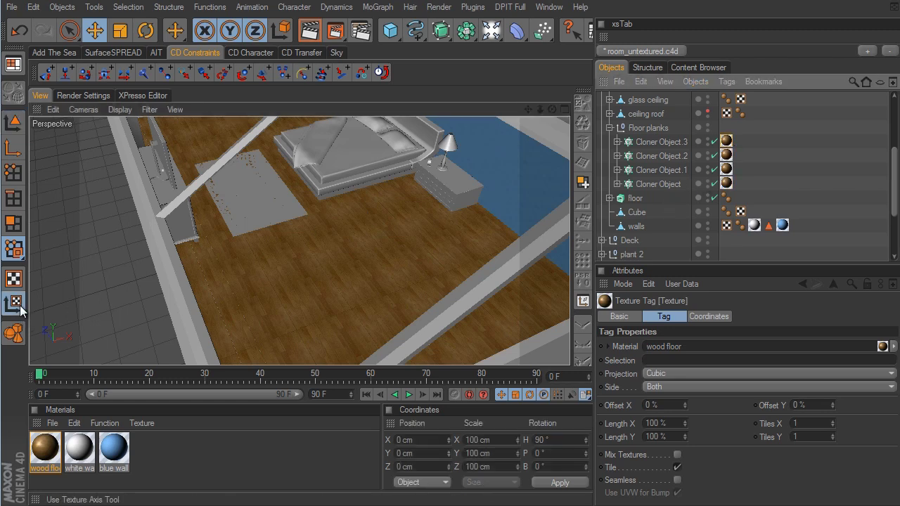
click(668, 142)
mouse_move(466, 181)
alt+mouse_down()
mouse_move(537, 290)
mouse_move(469, 188)
alt+mouse_up()
alt+right_drag(470, 188, 527, 281)
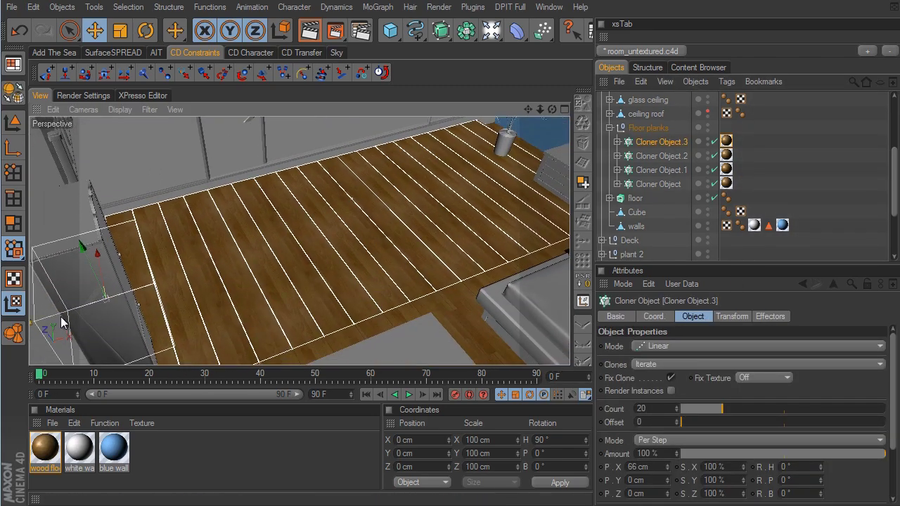
drag(61, 322, 93, 321)
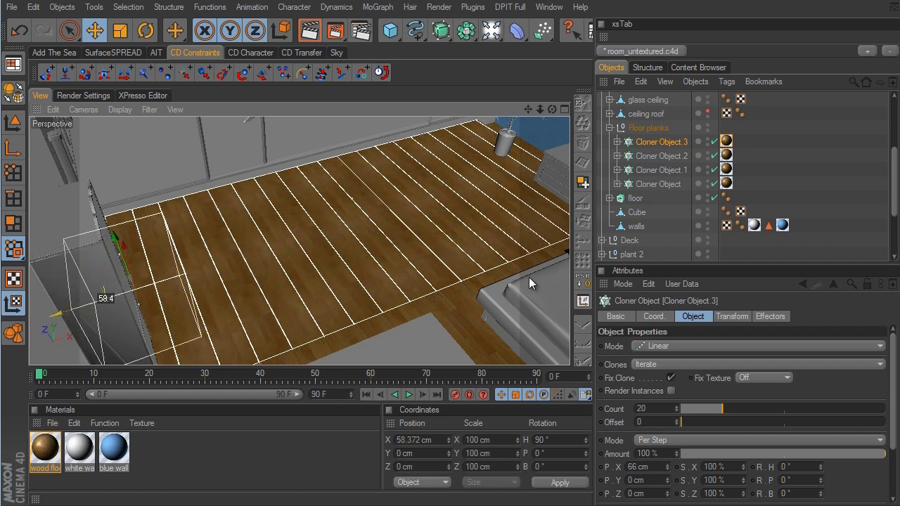
Step: Shift the wood floor texture on Cloner Object.2 about 116 cm along X using the texture axis
click(679, 156)
click(725, 155)
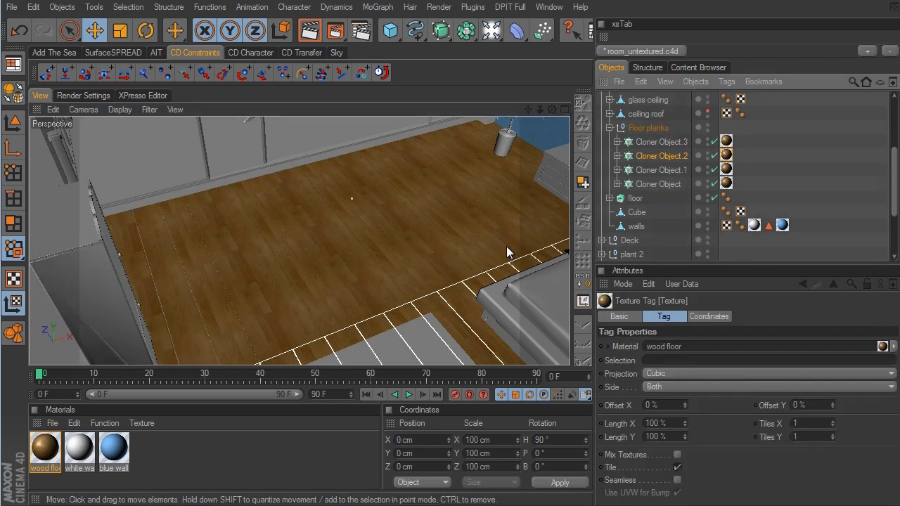
alt+right_drag(506, 246, 524, 273)
mouse_move(523, 273)
alt+mouse_down()
mouse_move(470, 302)
mouse_move(521, 283)
alt+mouse_up()
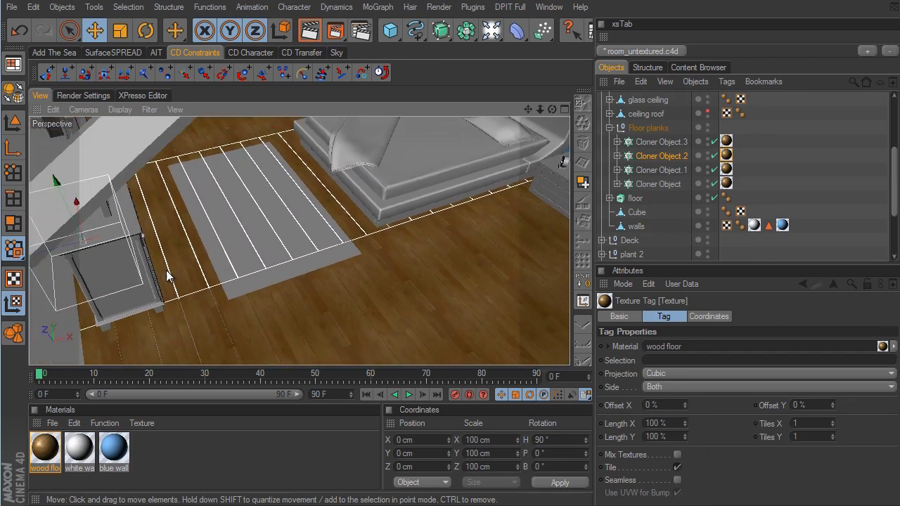
drag(36, 260, 529, 277)
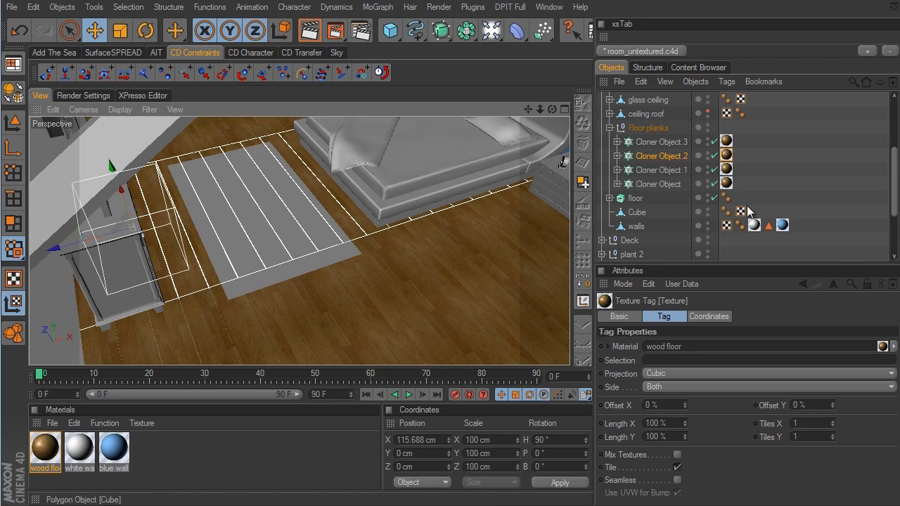
Step: Shift the wood floor texture on Cloner Object using the texture axis, then deselect everything
click(667, 184)
click(725, 183)
scroll(521, 271, up, 10)
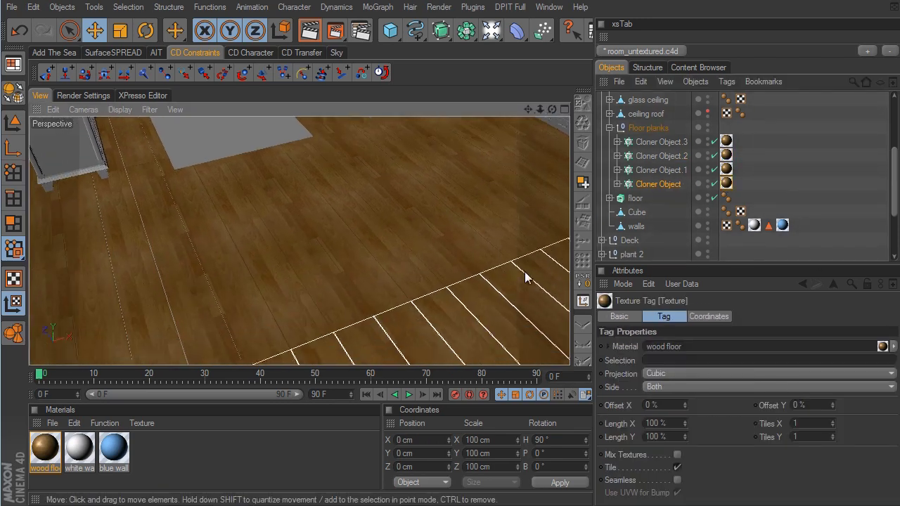
alt+drag(550, 273, 333, 301)
drag(542, 204, 528, 283)
alt+drag(502, 236, 546, 192)
click(819, 171)
Step: Inspect the textured floor planks, then look through the scene Camera and render the view
scroll(527, 276, up, 10)
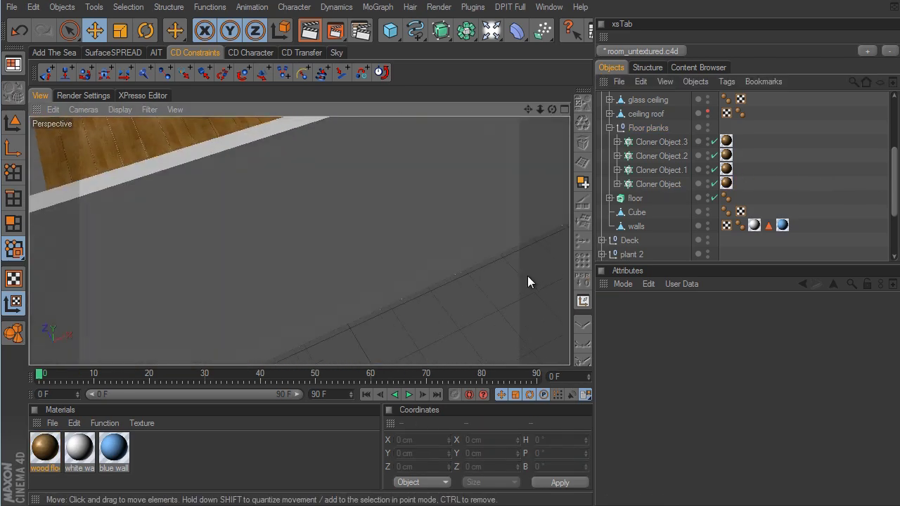
scroll(535, 278, down, 5)
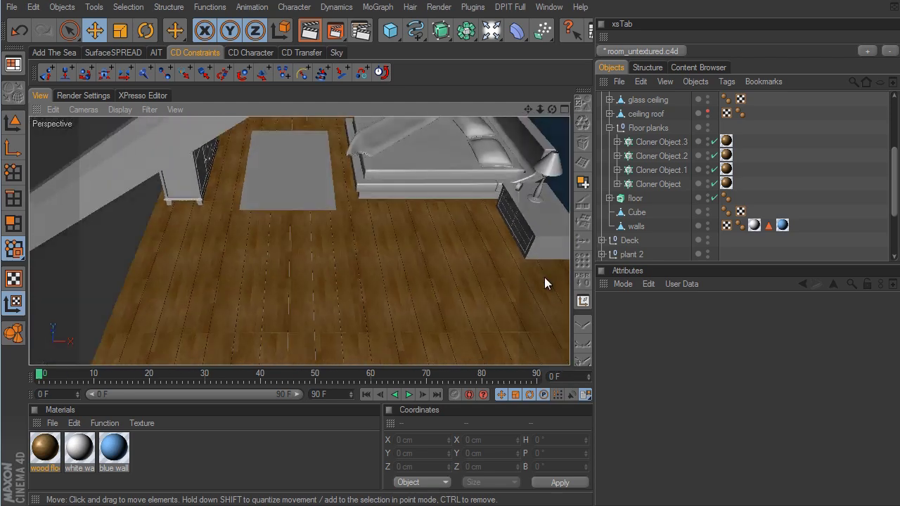
scroll(530, 275, up, 5)
scroll(527, 277, up, 5)
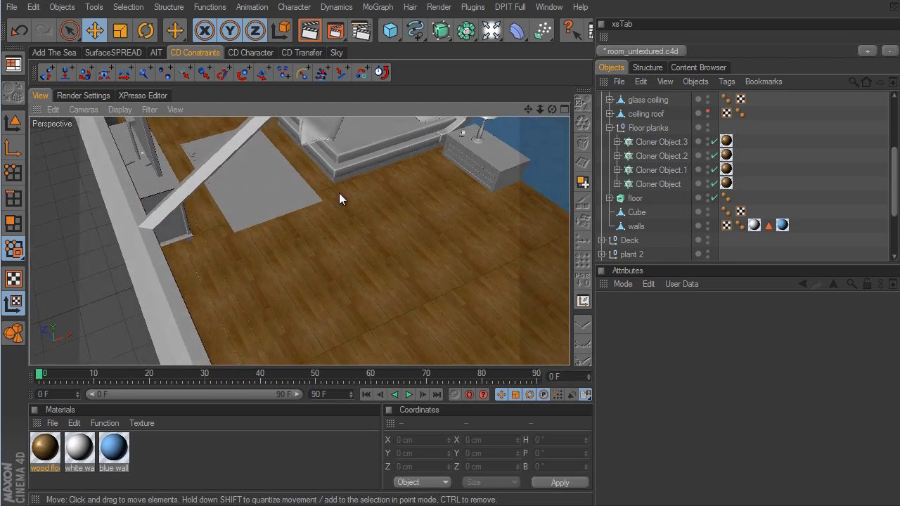
scroll(792, 163, up, 5)
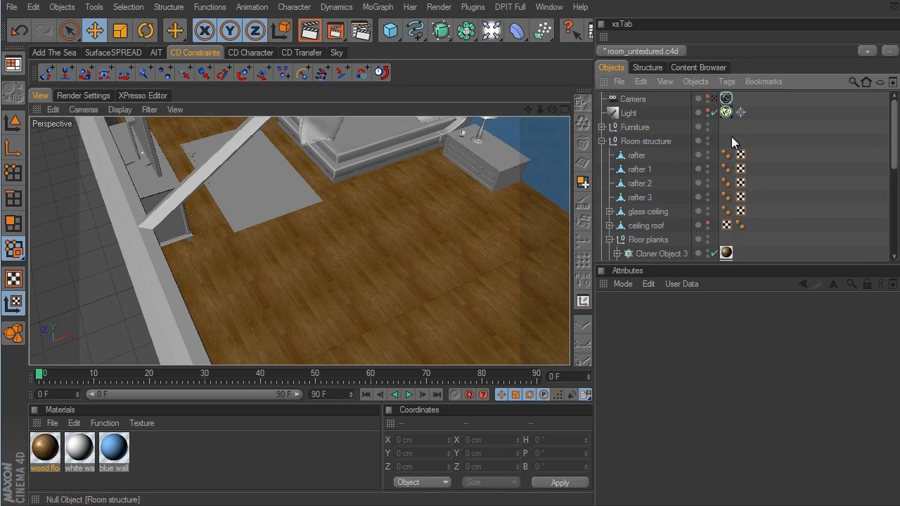
click(715, 98)
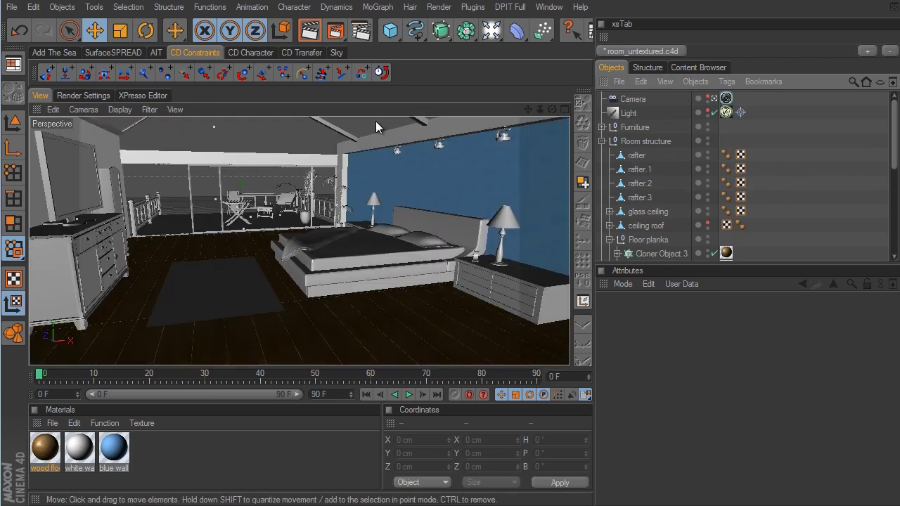
click(314, 33)
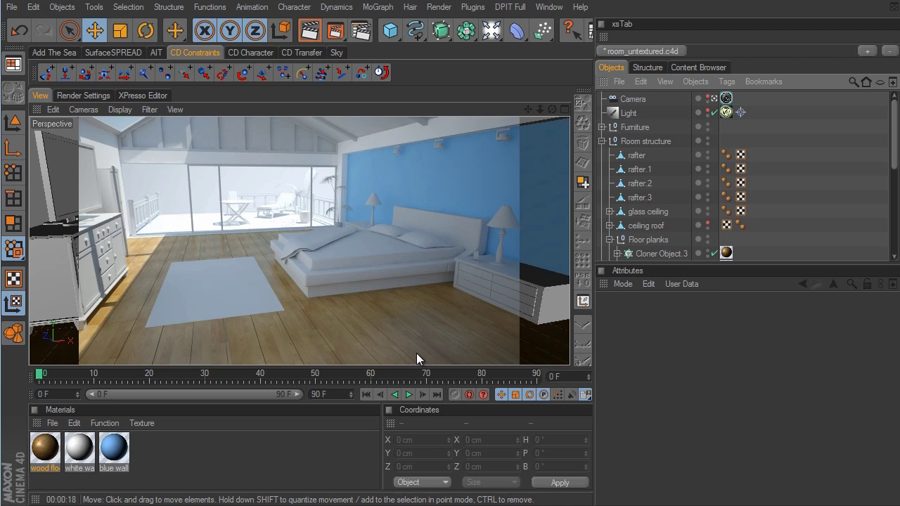
Step: Enable the Bump channel of the wood floor material and load the wood08.jpg bitmap as its texture map
double_click(45, 449)
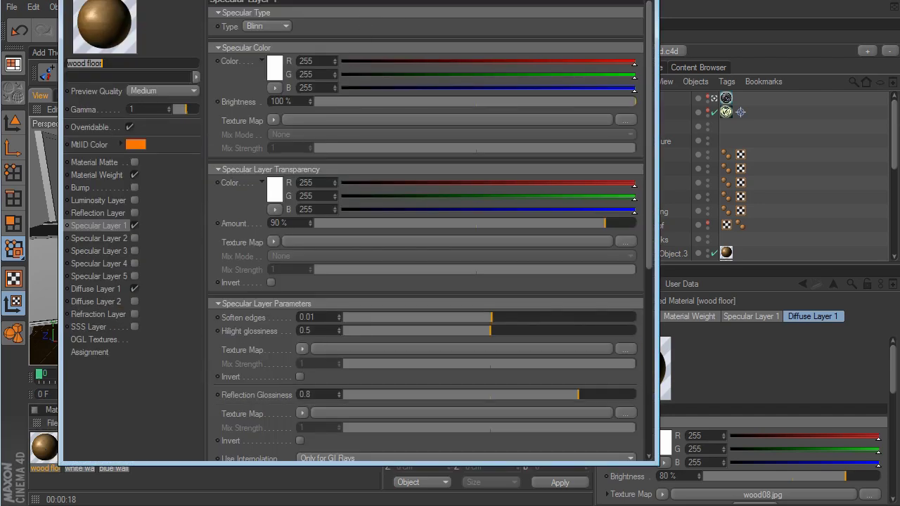
drag(375, 0, 384, 22)
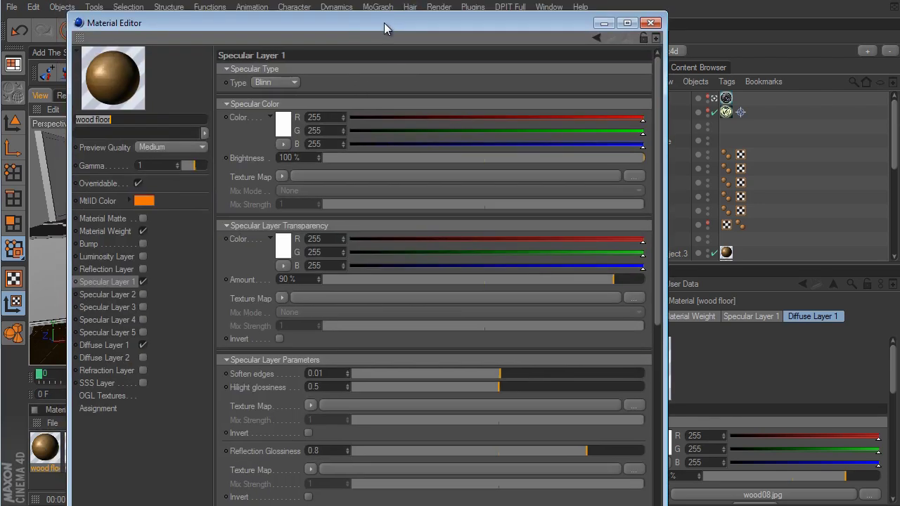
click(142, 243)
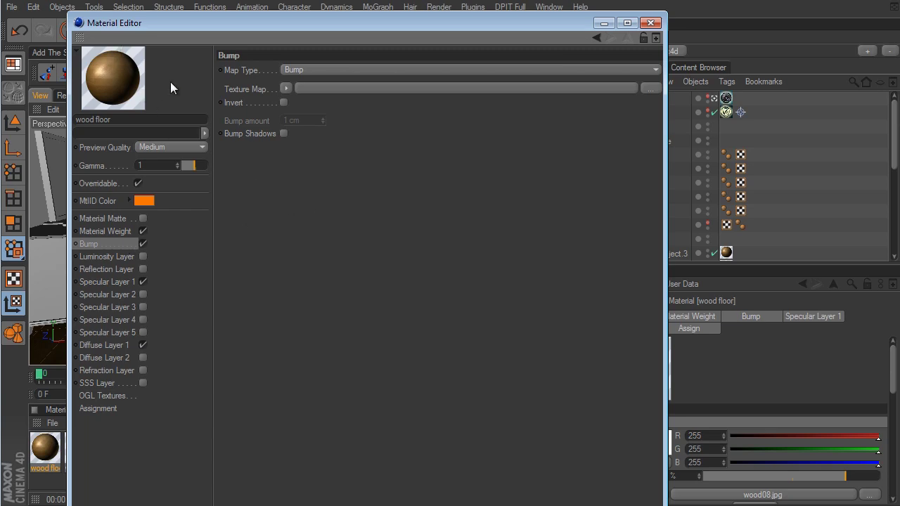
click(134, 345)
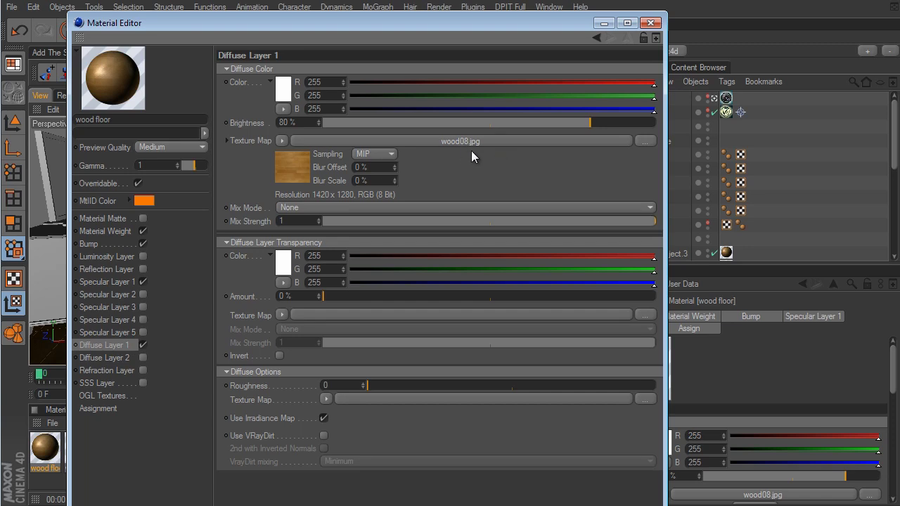
click(116, 244)
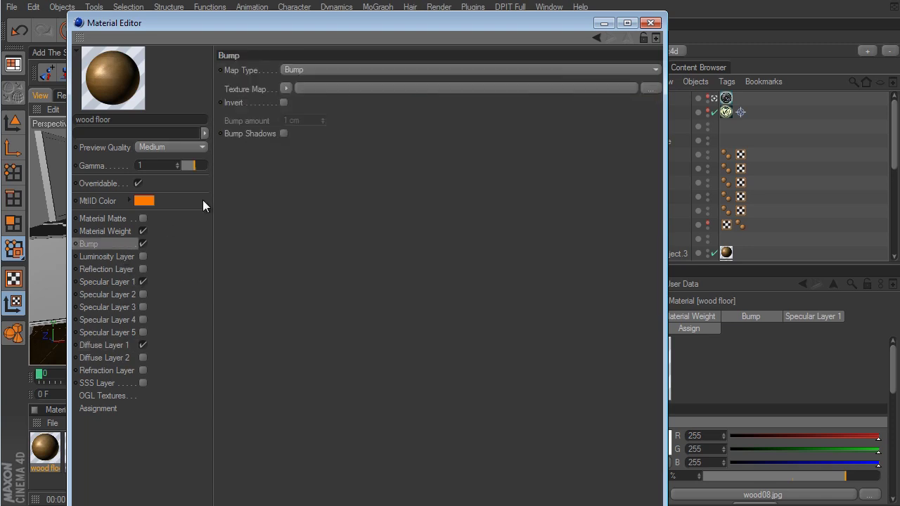
click(285, 88)
mouse_move(310, 204)
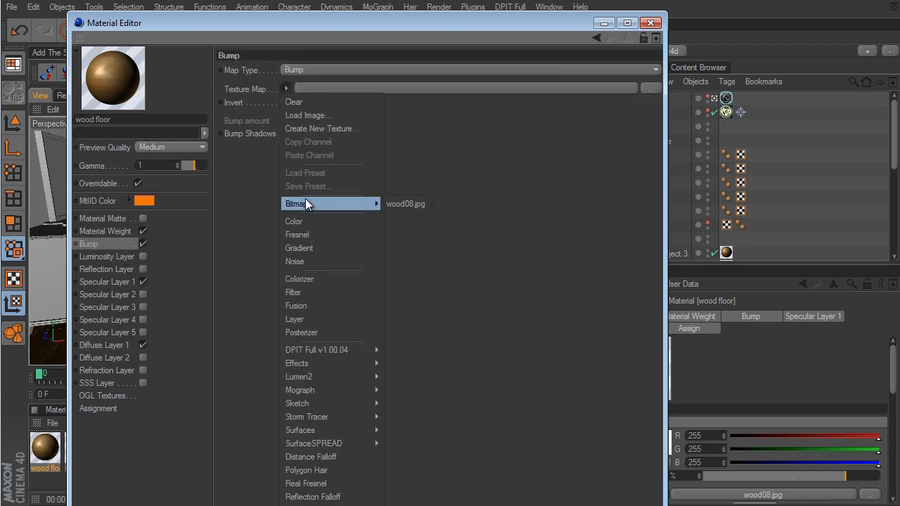
click(401, 204)
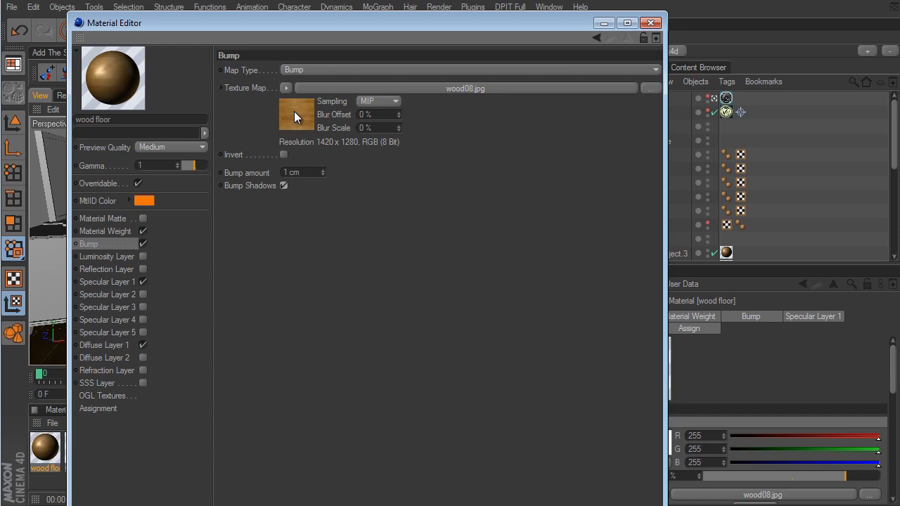
Step: Wrap the wood08.jpg bump map in a Filter shader and open the filter's settings
click(285, 88)
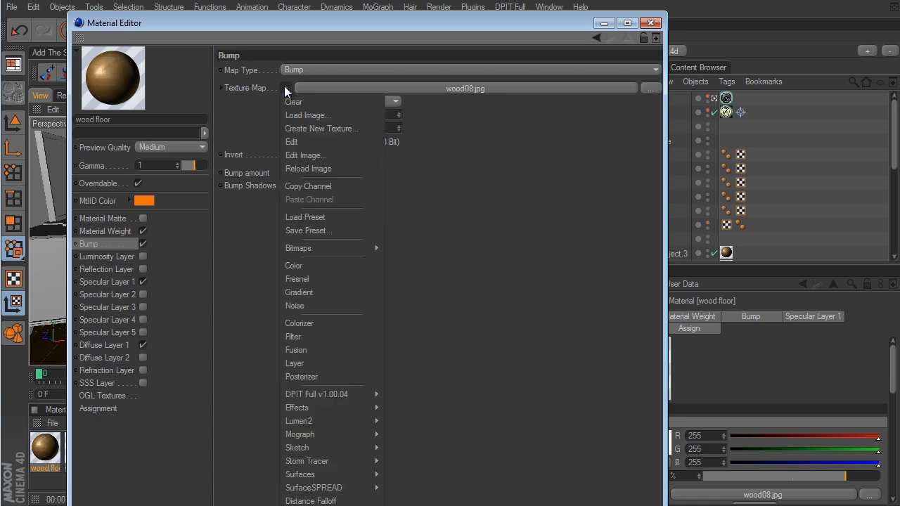
click(319, 336)
click(471, 90)
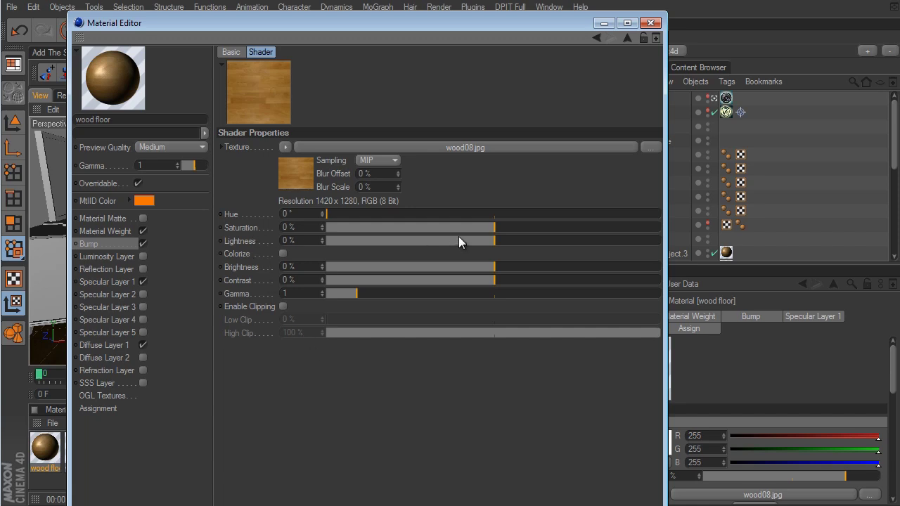
Step: Set the bump filter's saturation to -100% and raise its contrast to slightly under 48%, then return to the Bump settings
drag(496, 224, 296, 225)
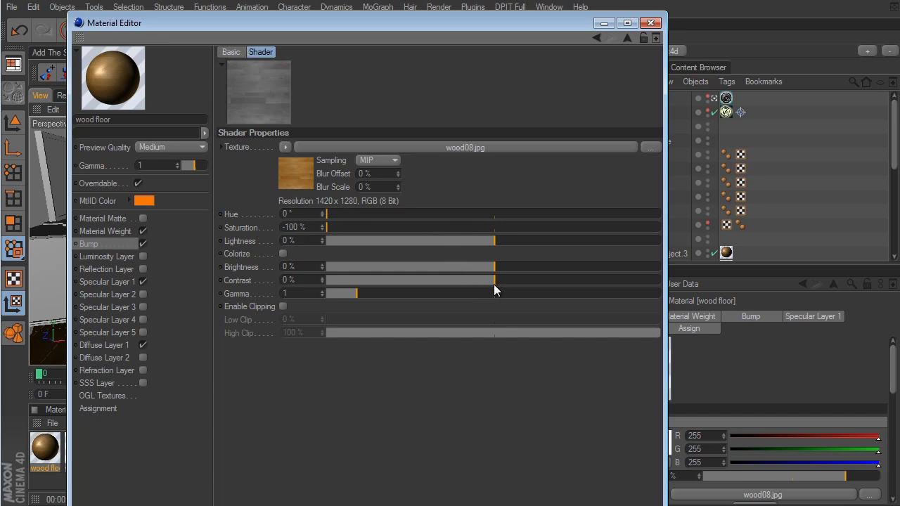
drag(493, 284, 576, 284)
mouse_move(495, 267)
mouse_down()
mouse_move(485, 267)
mouse_move(495, 267)
mouse_up()
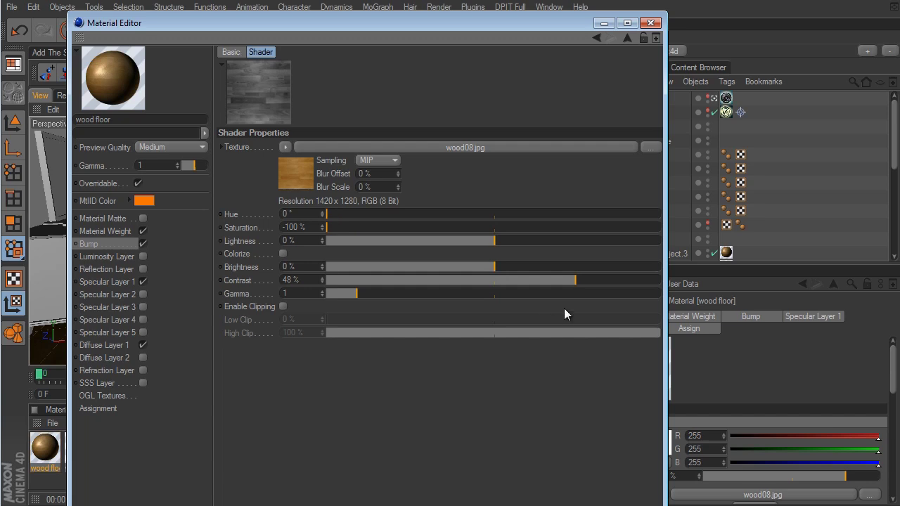
drag(576, 281, 561, 281)
click(111, 245)
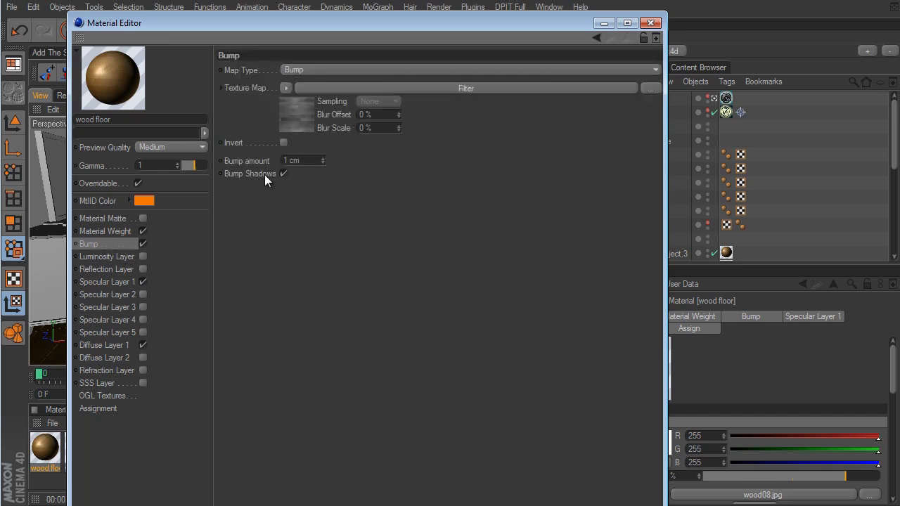
Step: Set the wood floor material's bump amount to -0.5 cm and close the Material Editor
click(307, 161)
key(BackSpace)
text(-0.5)
key(Return)
click(651, 22)
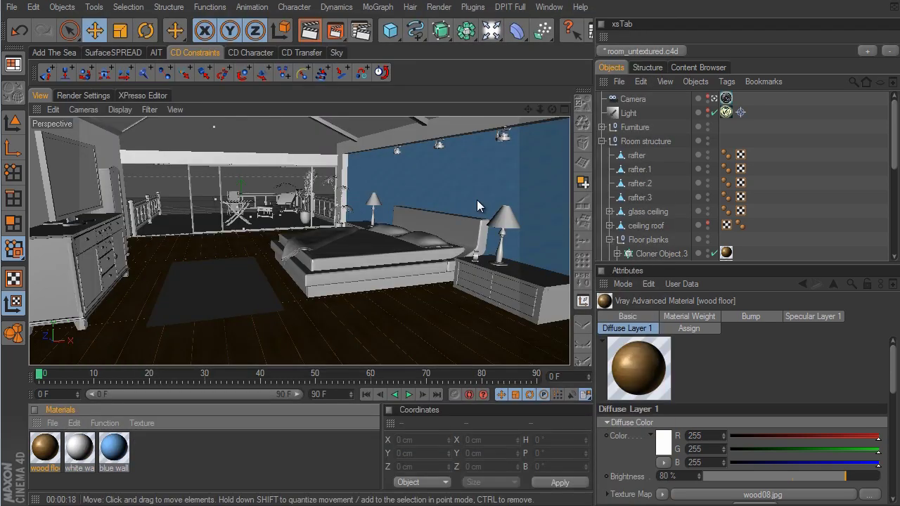
Step: Render a close-up of the floor planks beside the bed to check the bump, then return to the full room view
alt+drag(442, 233, 532, 277)
scroll(542, 279, up, 10)
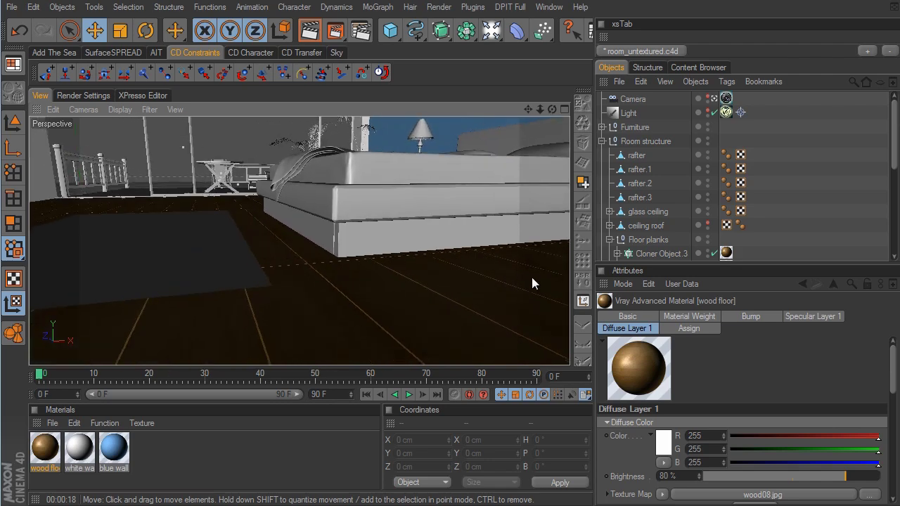
click(307, 29)
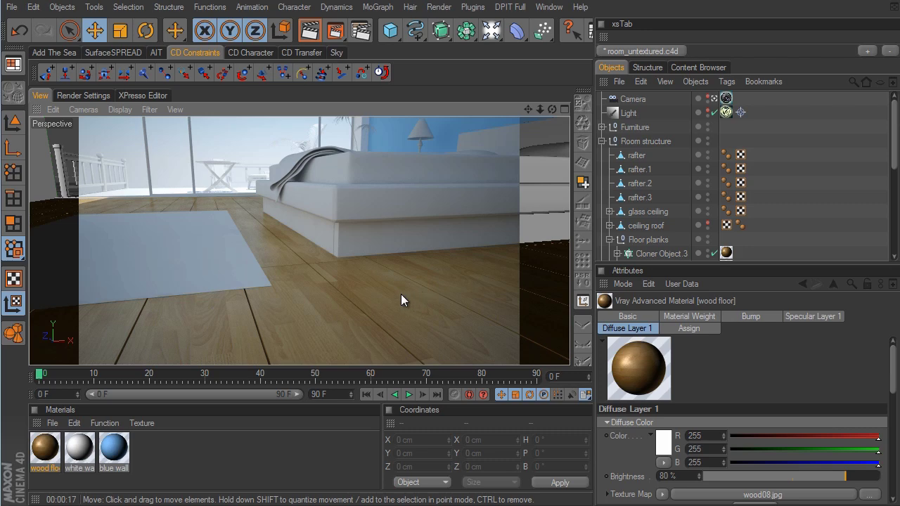
alt+drag(401, 294, 523, 279)
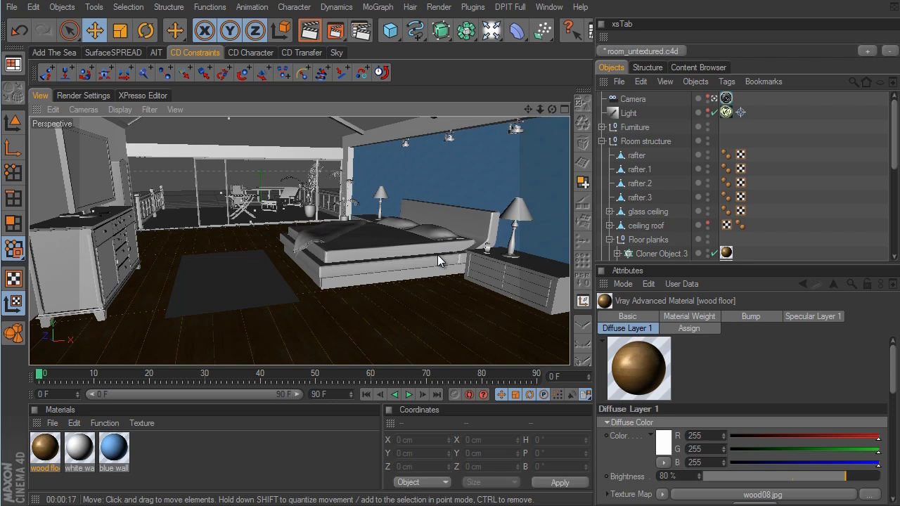